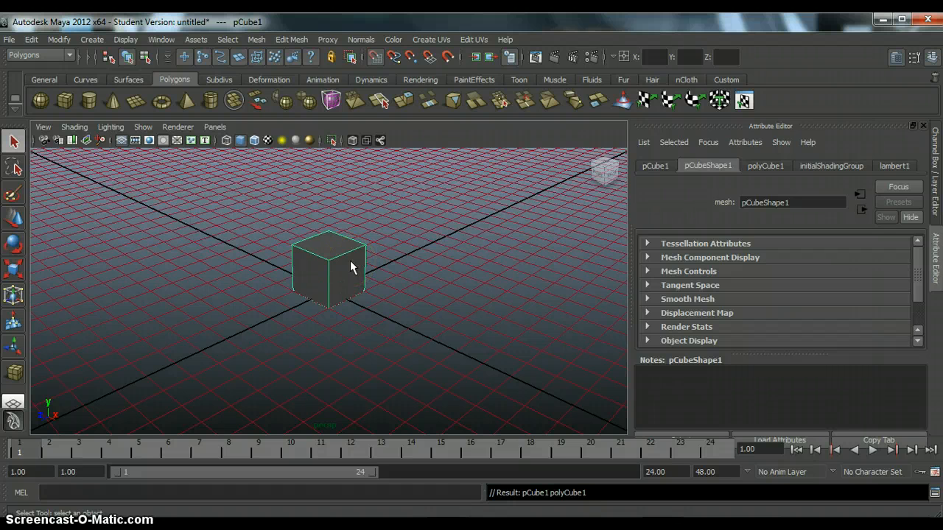
Step: Create a new Lambert material in the Hypershade, and close the Hypershade window
left_click(170, 40)
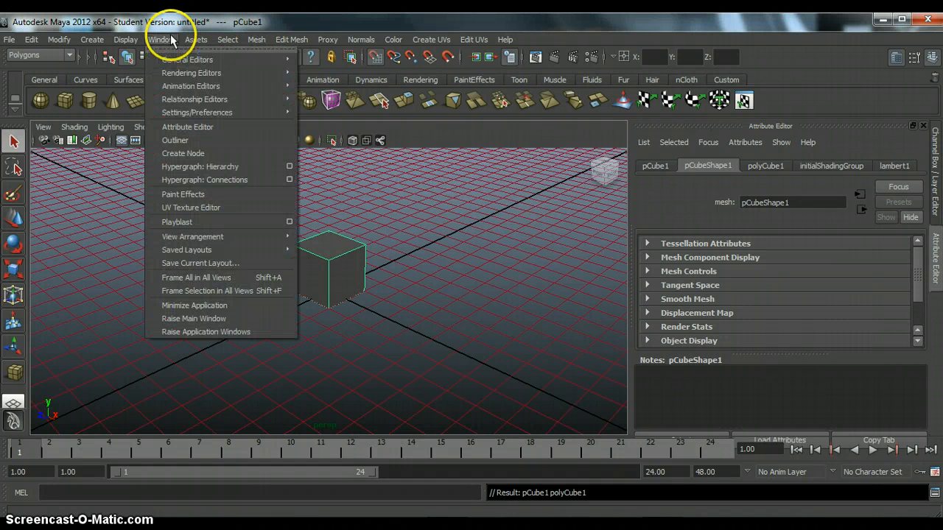
mouse_move(175, 74)
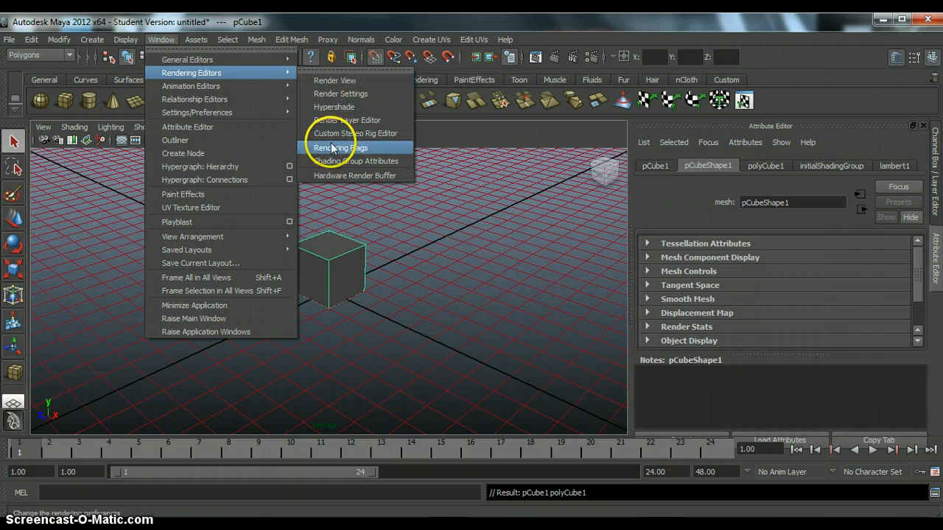
left_click(339, 108)
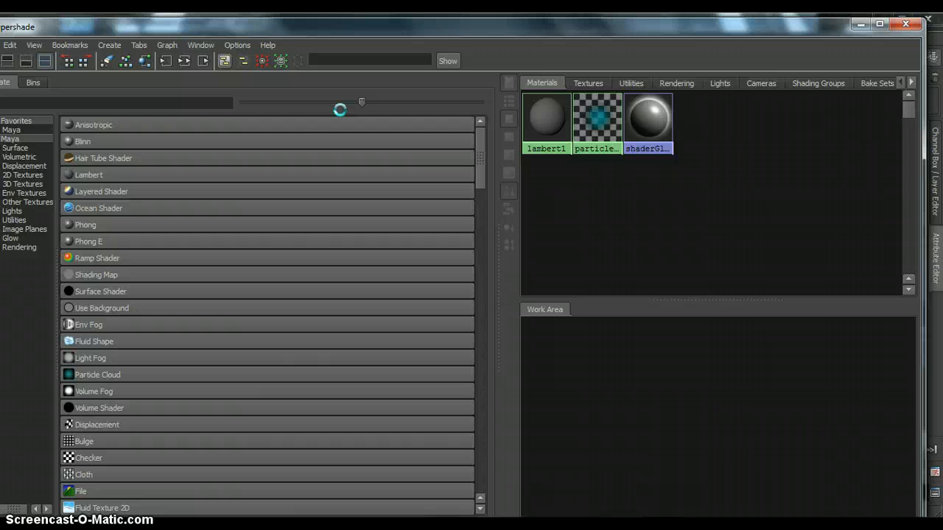
left_click(130, 177)
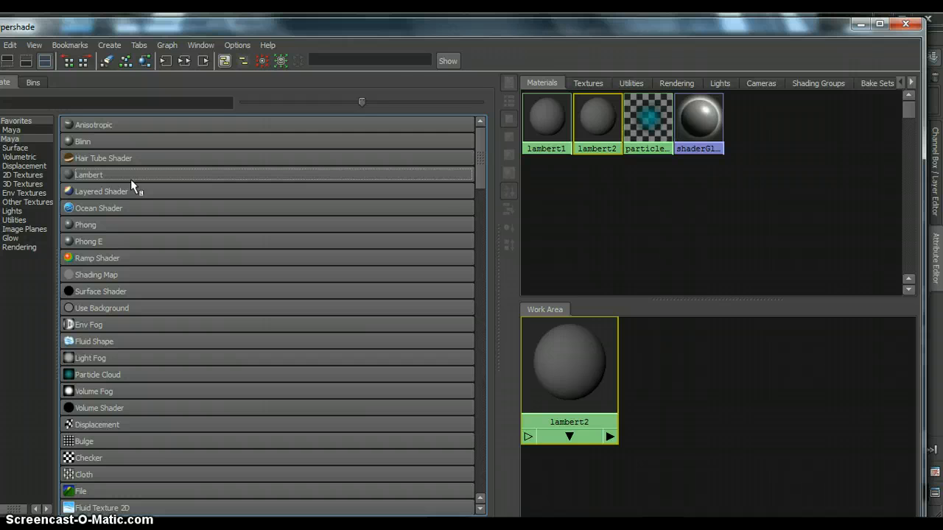
left_click(914, 28)
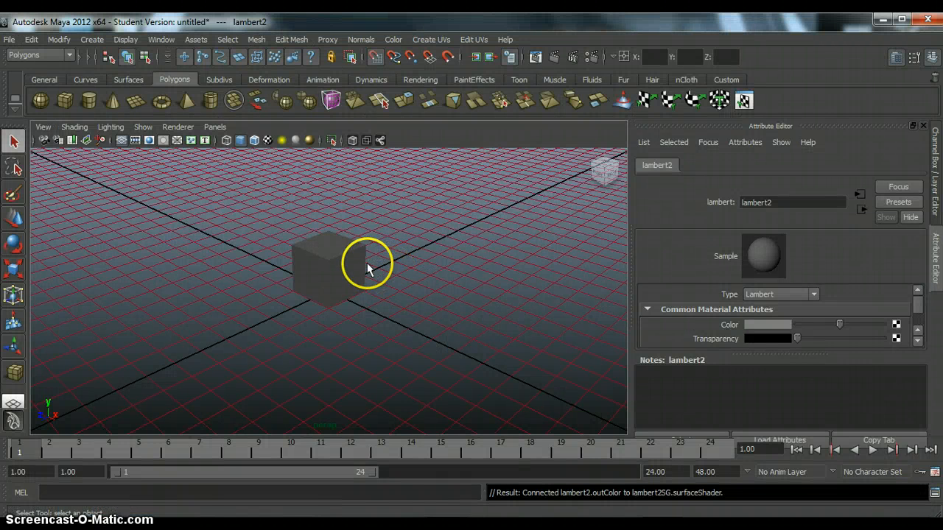
Step: Assign the existing lambert2 material to the cube
left_click(347, 269)
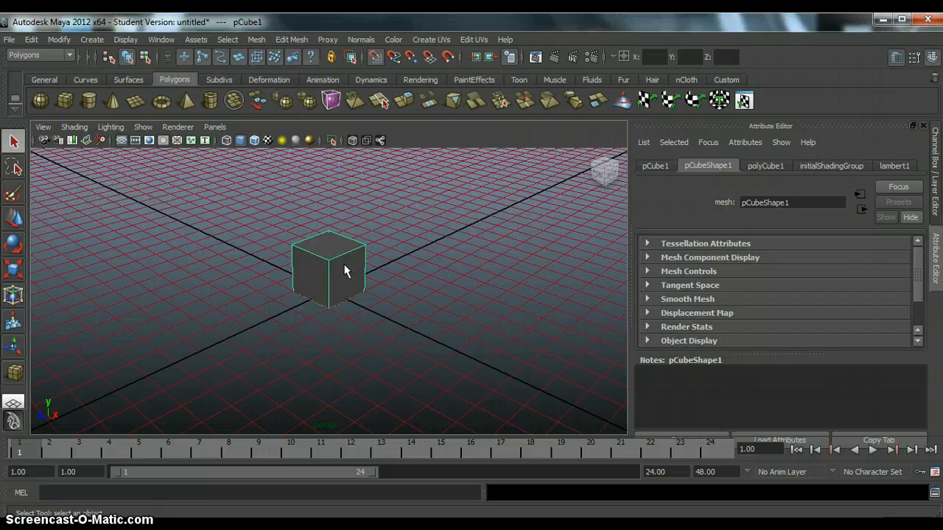
right_click(345, 270)
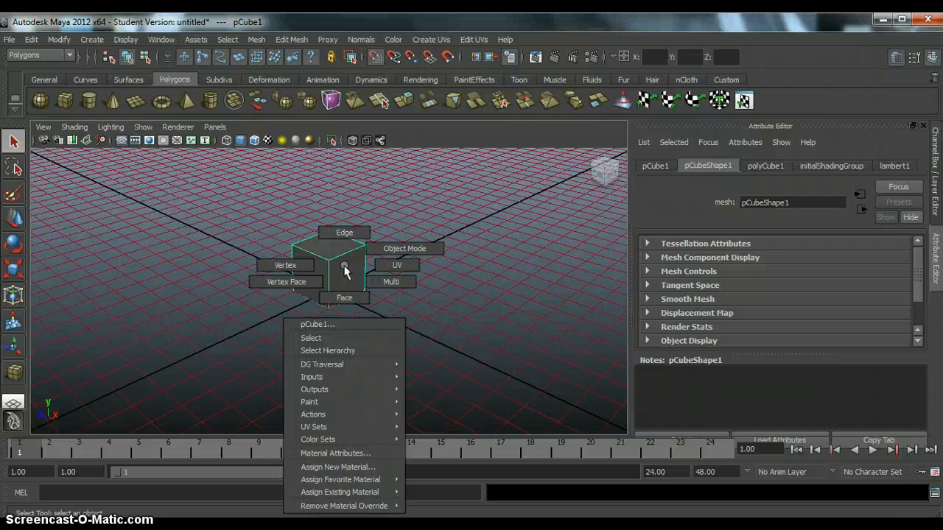
mouse_move(356, 492)
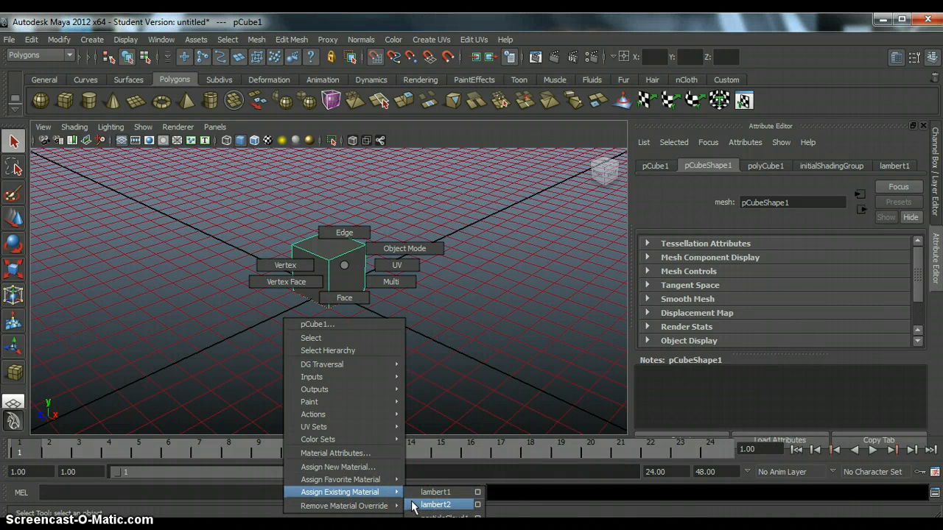
left_click(434, 504)
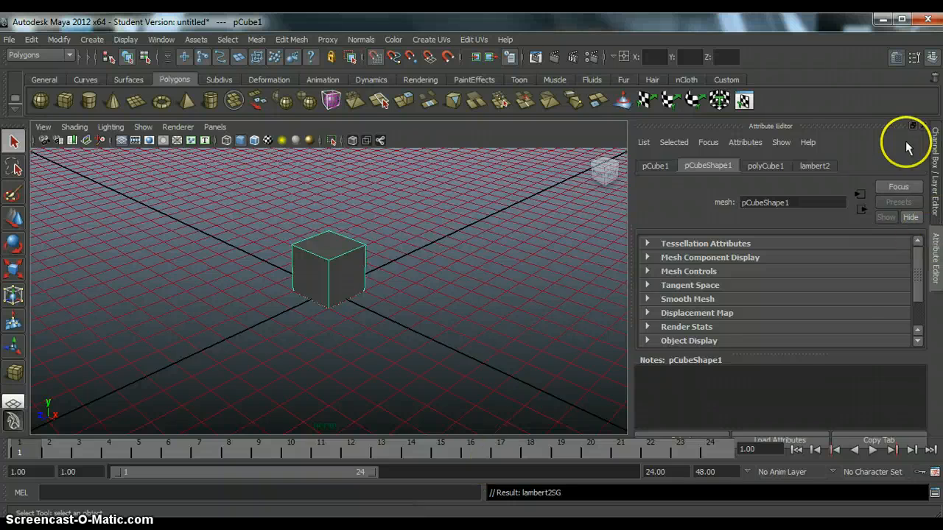
Step: Connect a File texture node to the Color attribute of the cube's lambert2 material
left_click(816, 166)
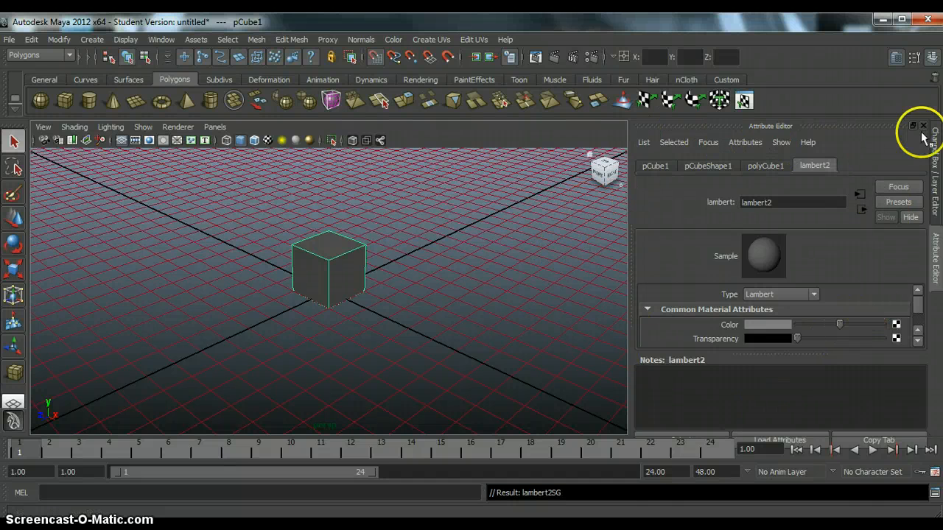
left_click(897, 58)
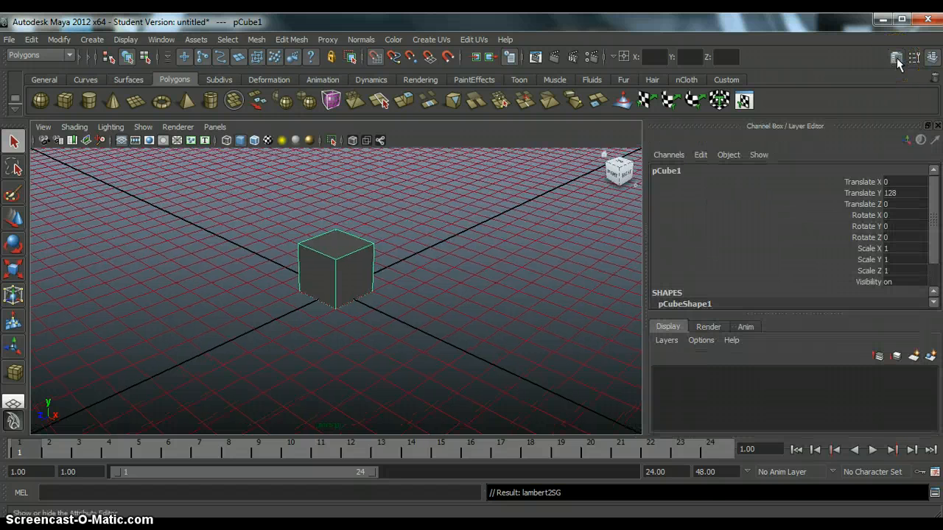
left_click(897, 57)
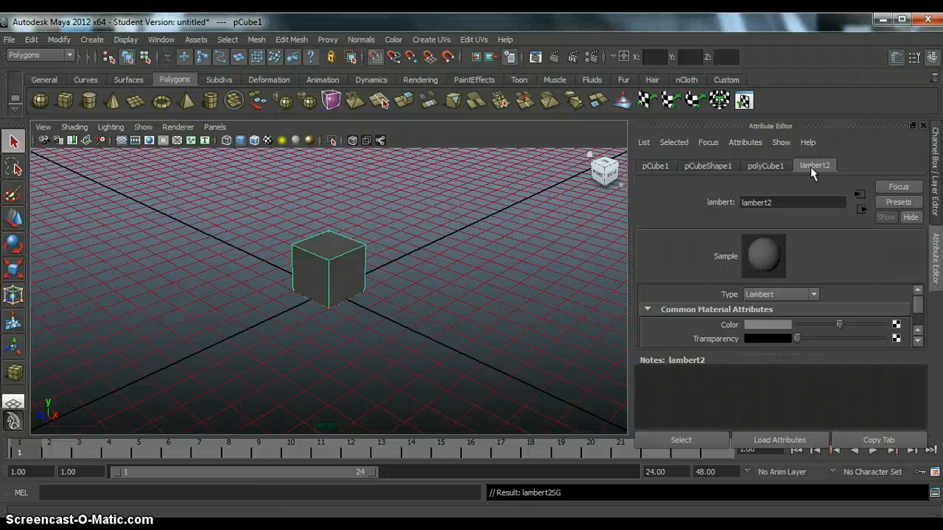
left_click(896, 328)
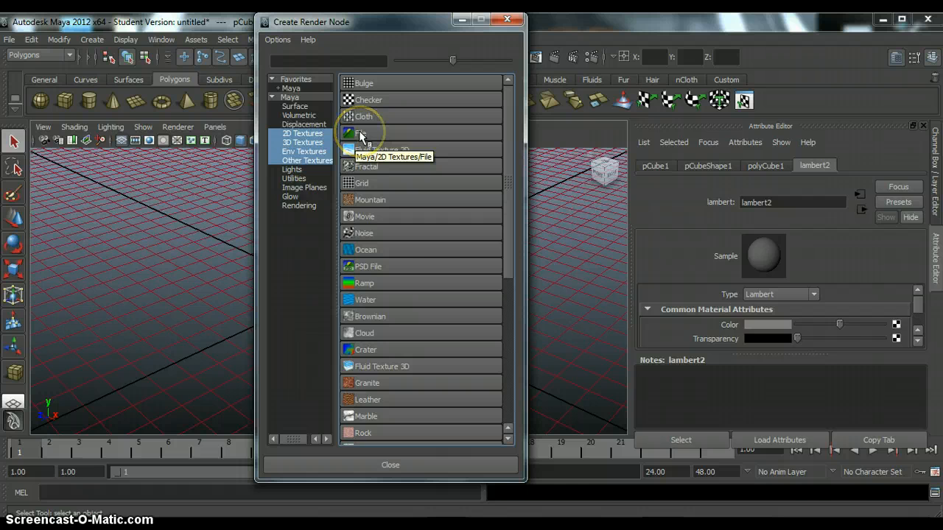
left_click(360, 133)
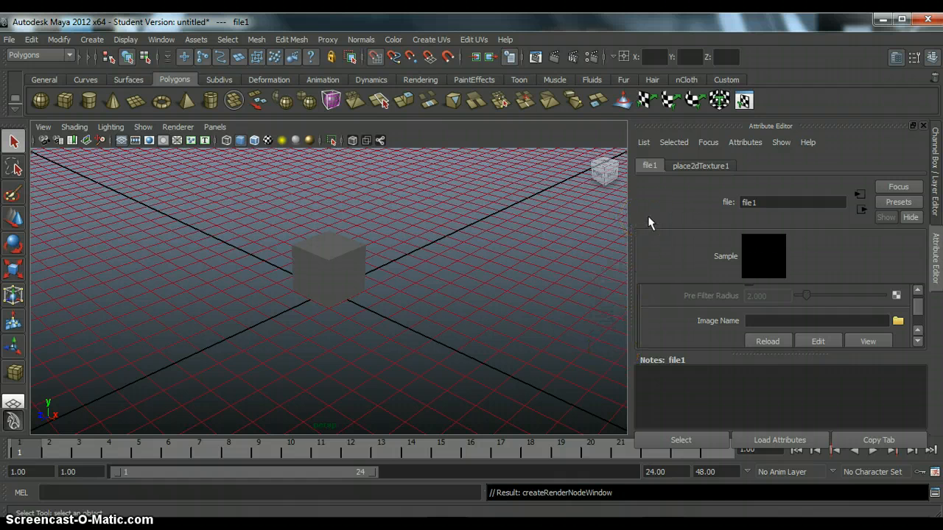
Step: Load bricks2.png from the project's scenes folder as the file texture's image
left_click(897, 322)
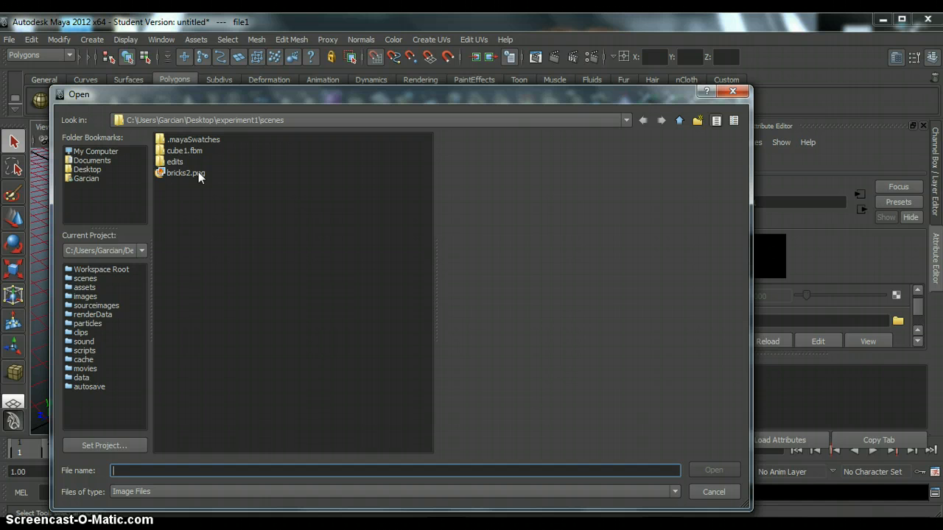
left_click(198, 172)
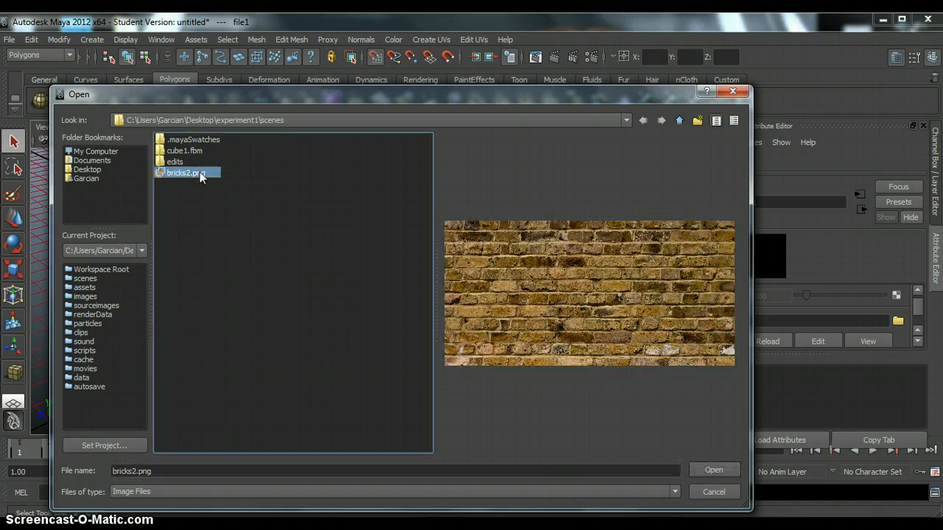
left_click(709, 470)
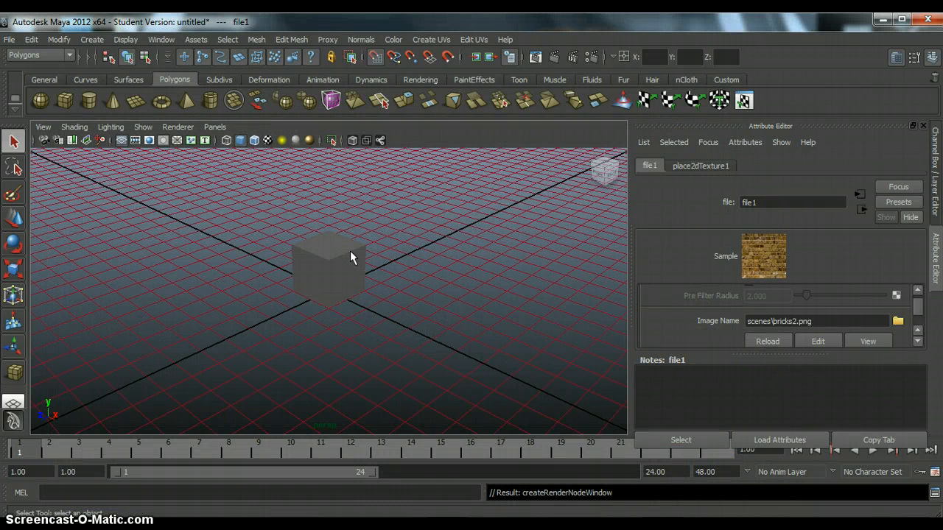
Step: Rename the cube's Lambert material as bricks2
left_click(350, 252)
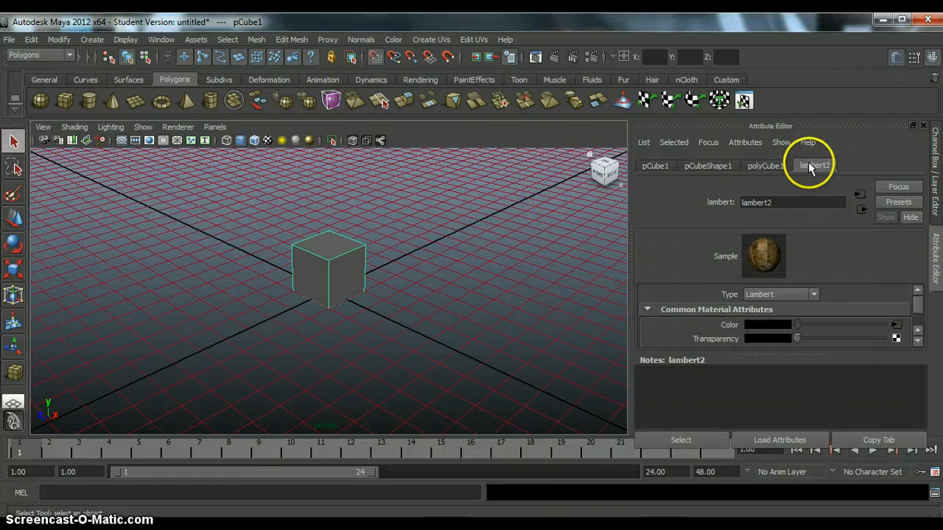
left_click(767, 274)
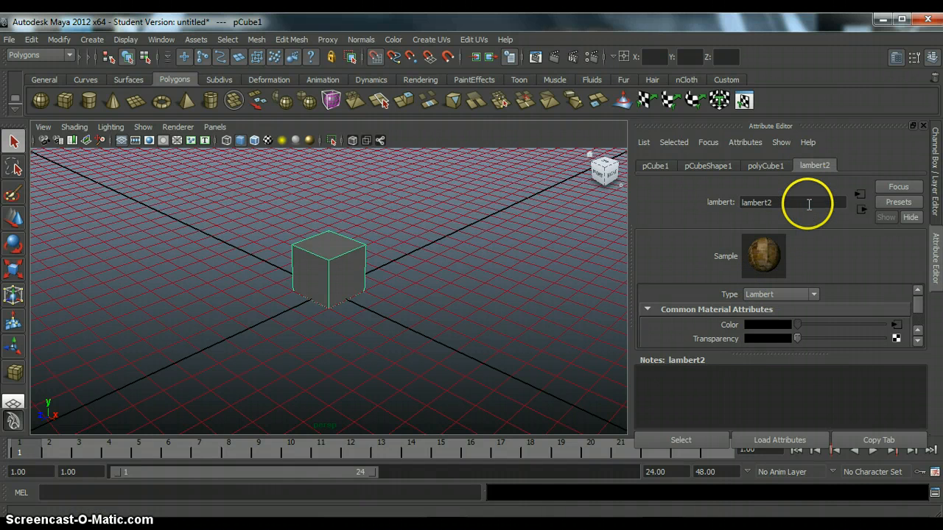
left_click(809, 203)
left_click(809, 204)
key("BackSpace")
key("BackSpace")
key("BackSpace")
key("BackSpace")
key("BackSpace")
key("BackSpace")
key("BackSpace")
key("BackSpace")
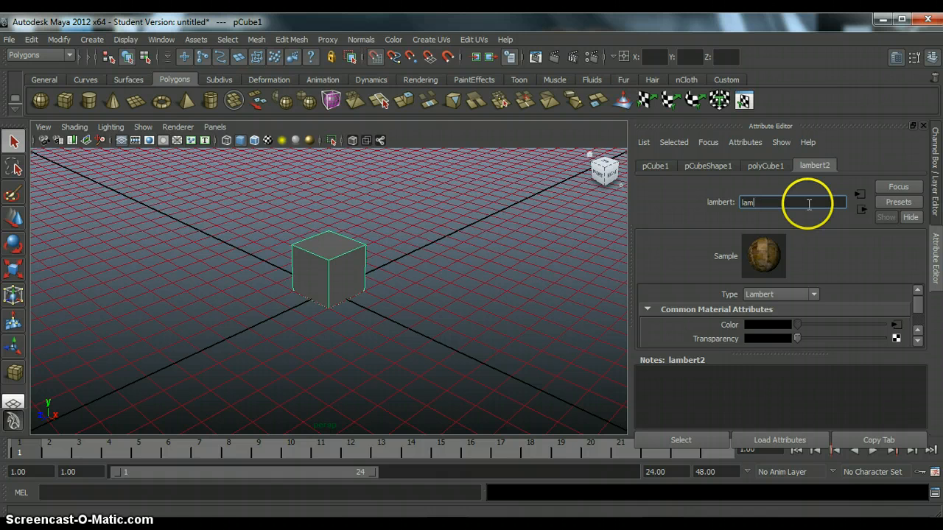
type("bricks2")
key("Return")
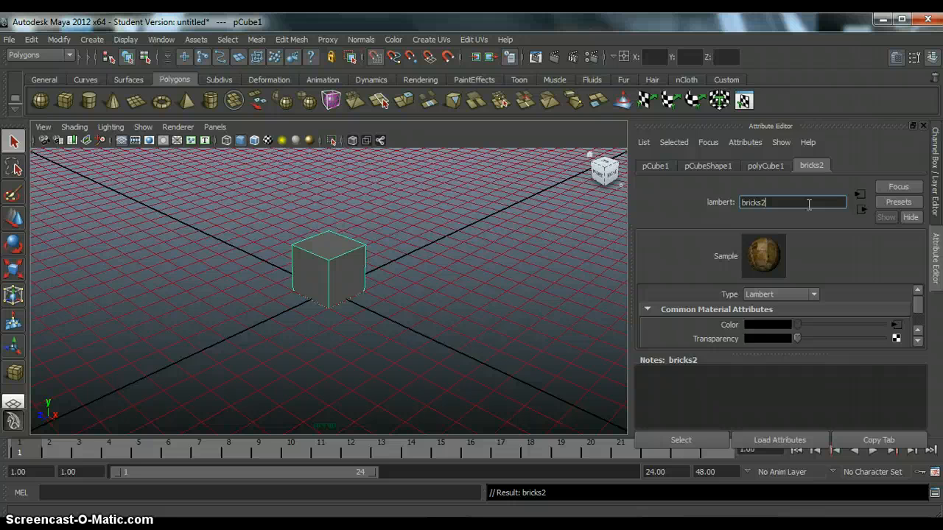
Step: Turn on textured display in the perspective view with the cube selected
left_click(800, 187)
left_click(332, 270)
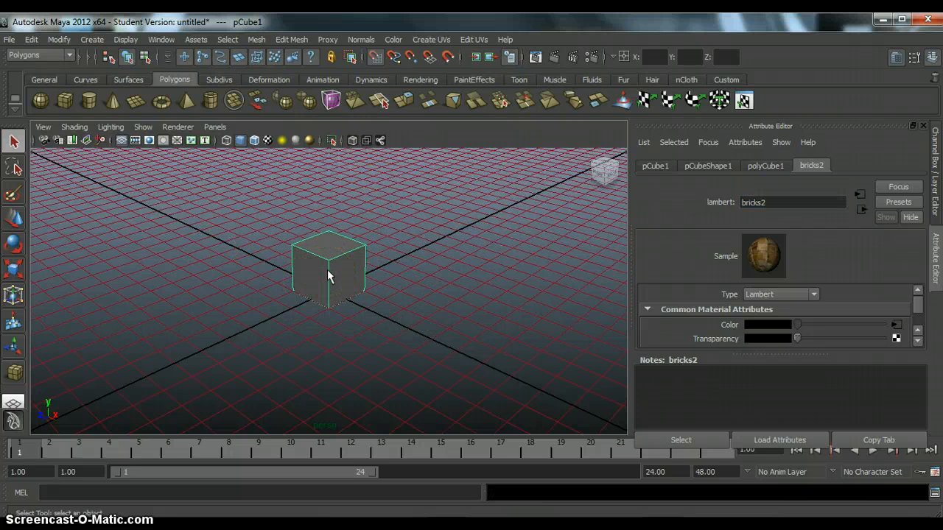
left_click(269, 143)
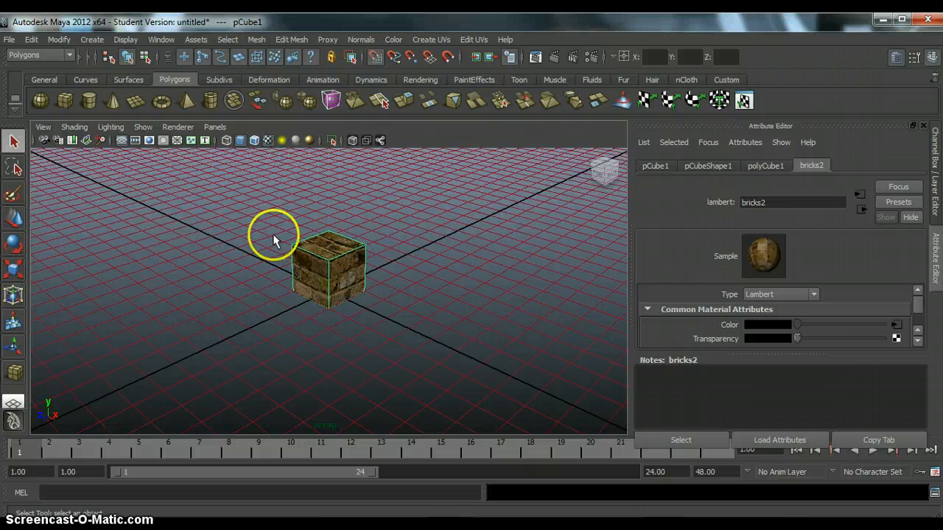
Step: Rename the pCube1 transform node as cube
left_click(663, 163)
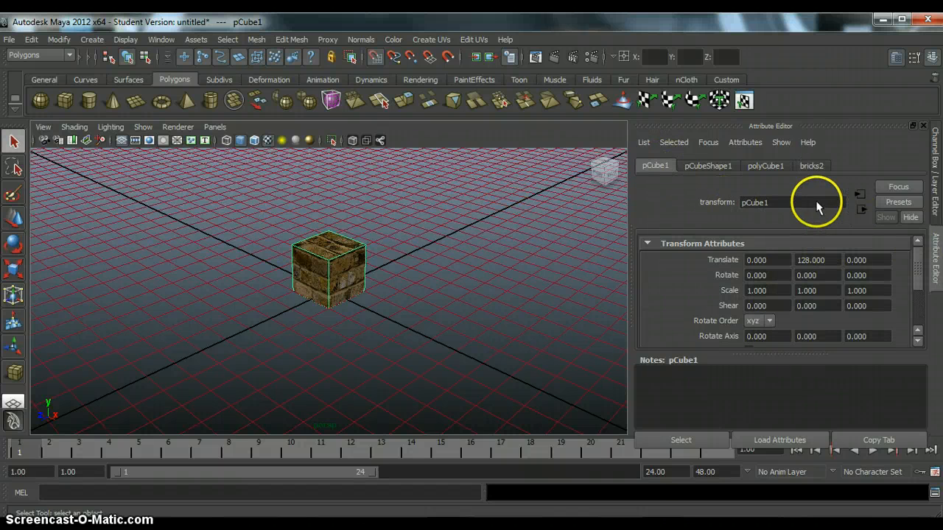
left_click_drag(816, 202, 589, 193)
key("BackSpace")
type("cube")
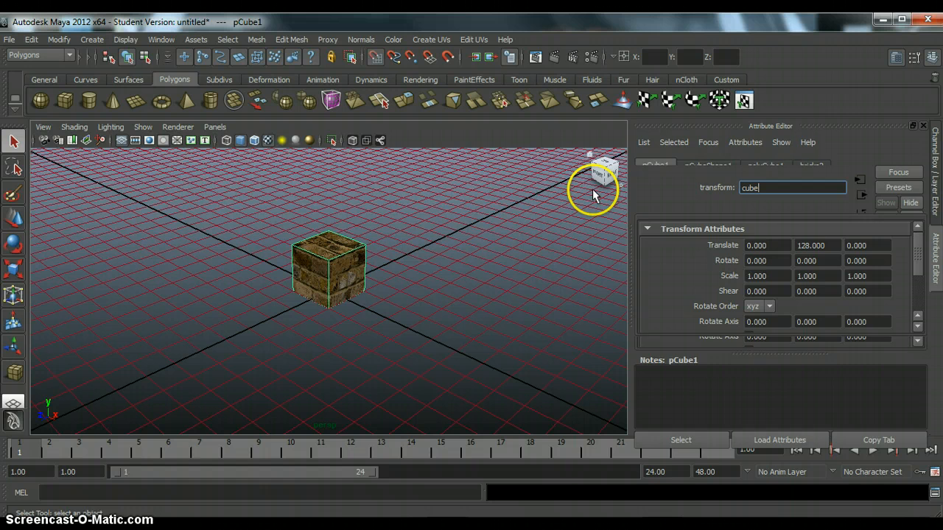
key("Return")
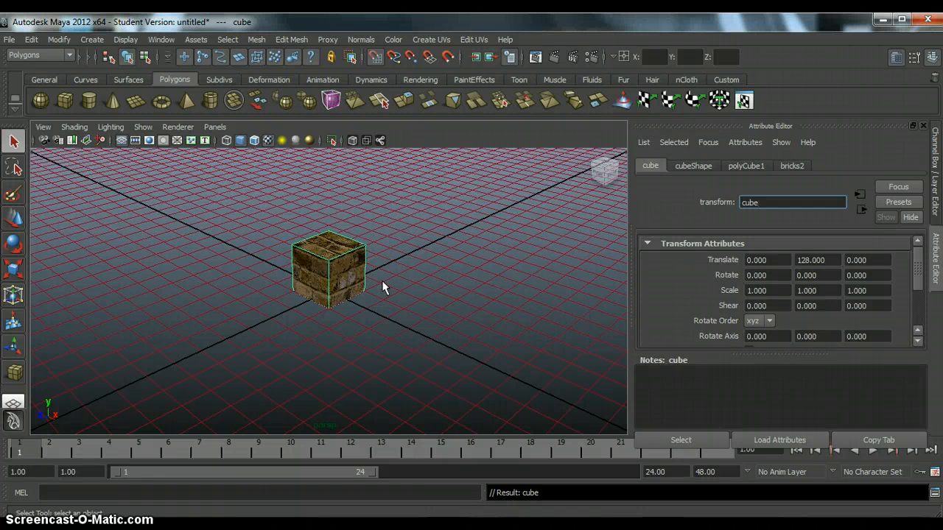
Step: Duplicate the brick cube and move the copy along the X axis to 512
left_click(337, 259)
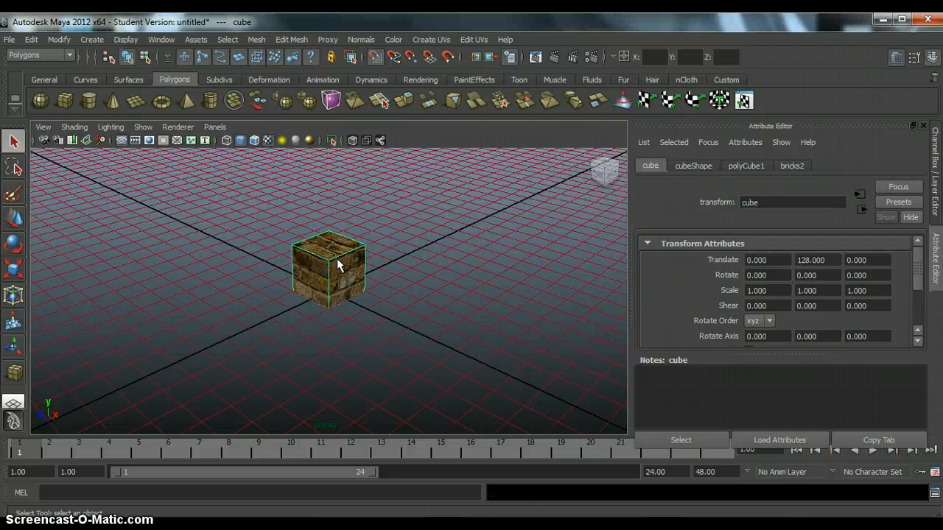
key("ctrl+d")
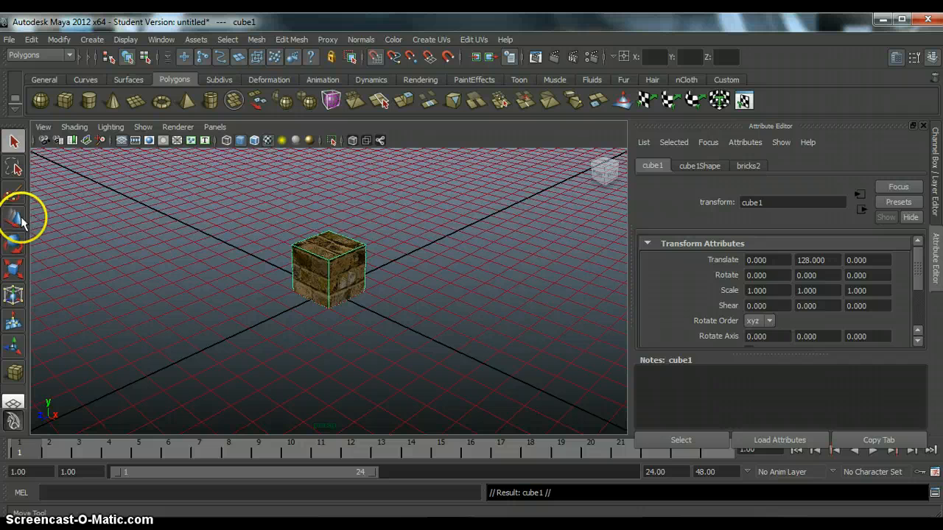
left_click(16, 219)
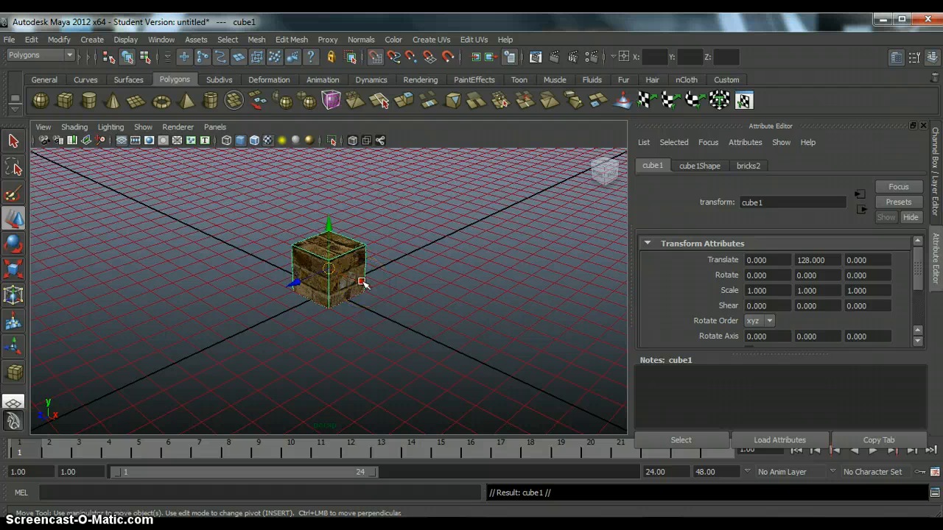
left_click_drag(364, 283, 406, 288)
left_click(335, 278)
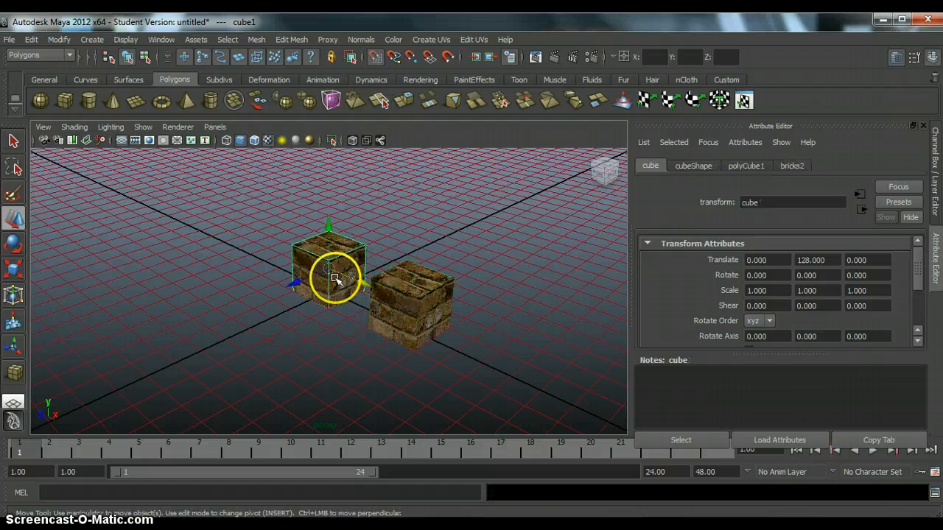
left_click_drag(335, 279, 285, 254)
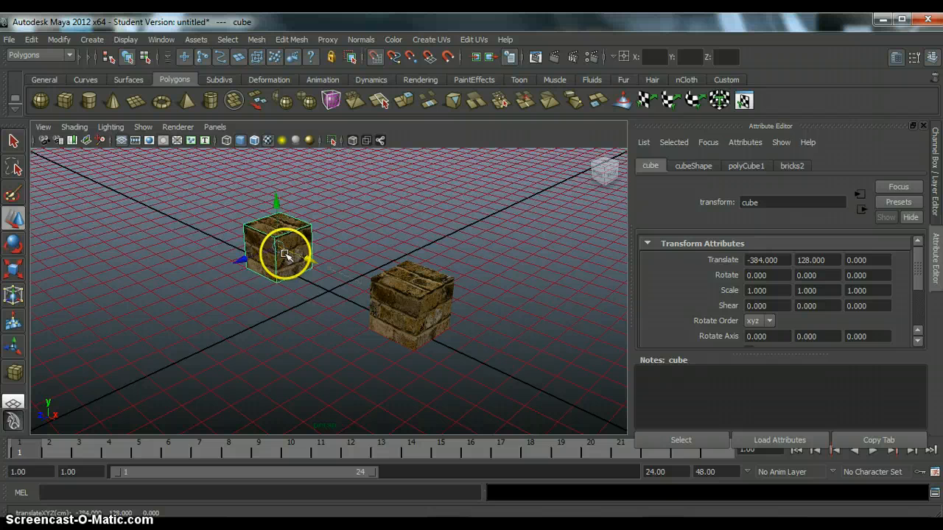
key("ctrl+z")
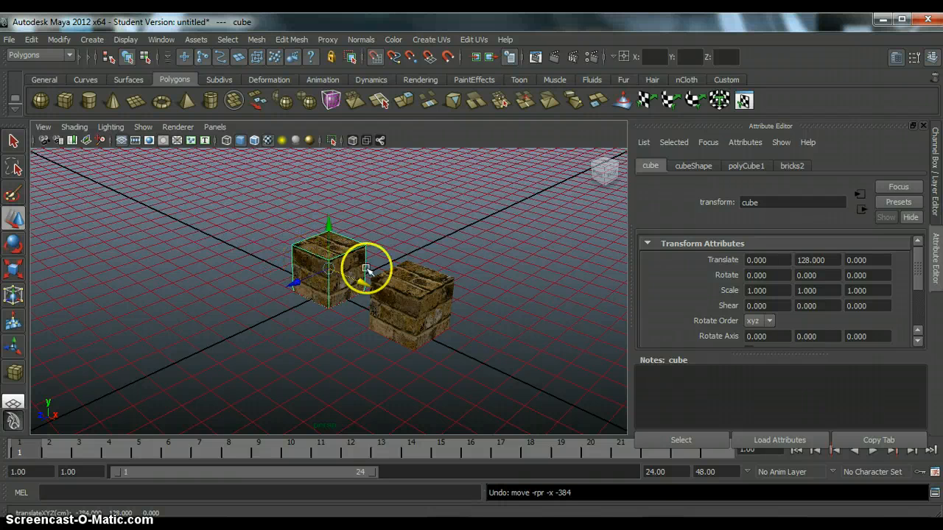
Step: Rename the duplicated cube's transform node as UCX_cube
left_click(419, 289)
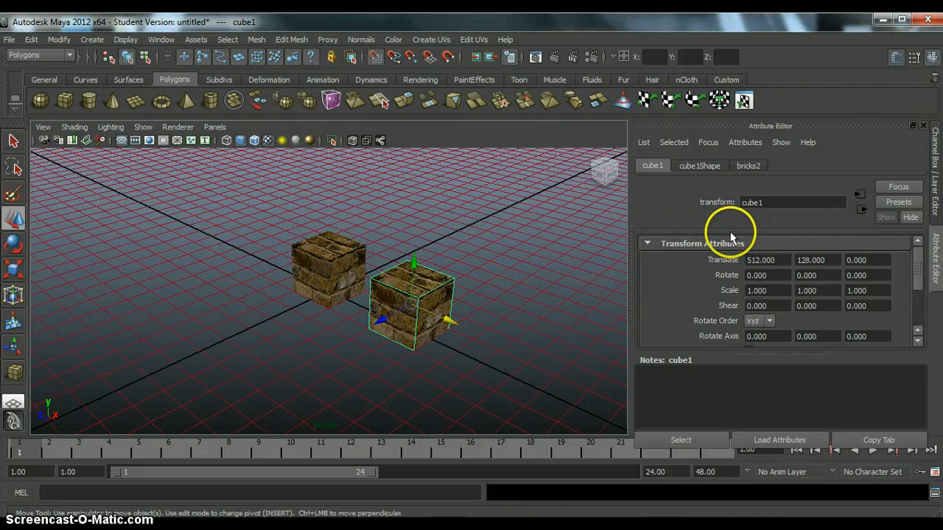
left_click(782, 201)
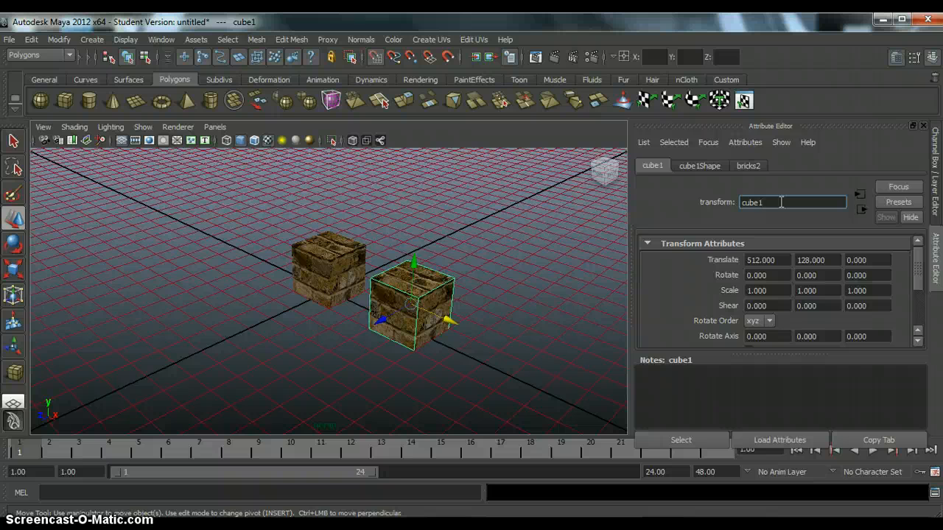
key("BackSpace")
key("Left")
type("UCX_")
key("Return")
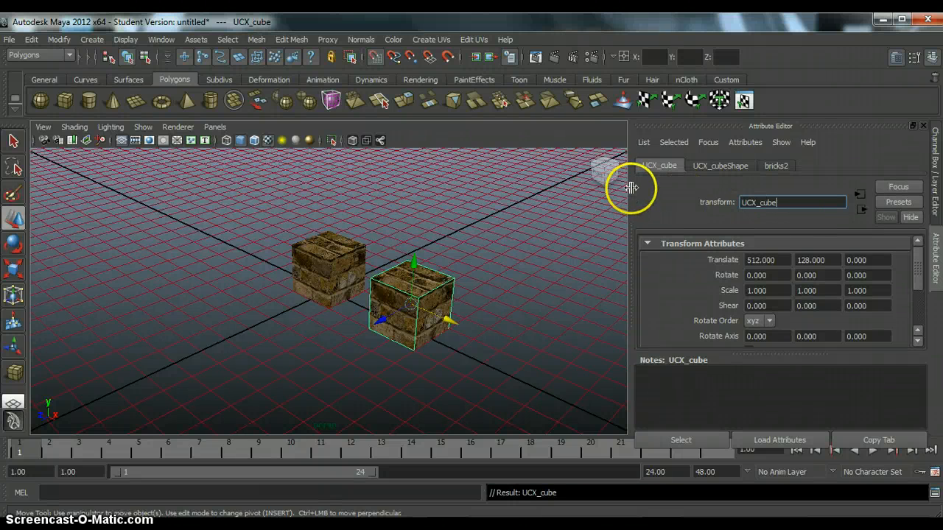
Step: Move UCX_cube back along the X axis to 0 so it overlaps the original cube, and clear the selection
left_click(327, 258)
left_click(422, 294)
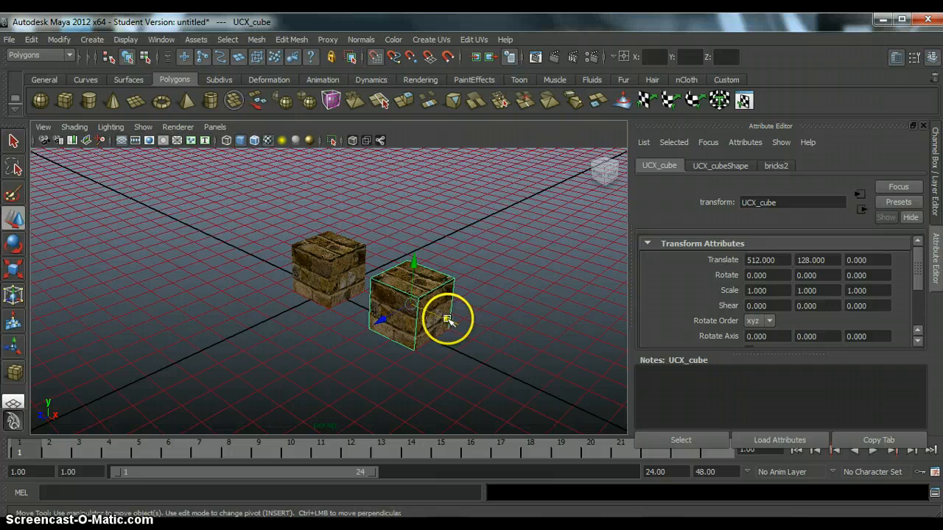
left_click_drag(448, 319, 326, 263)
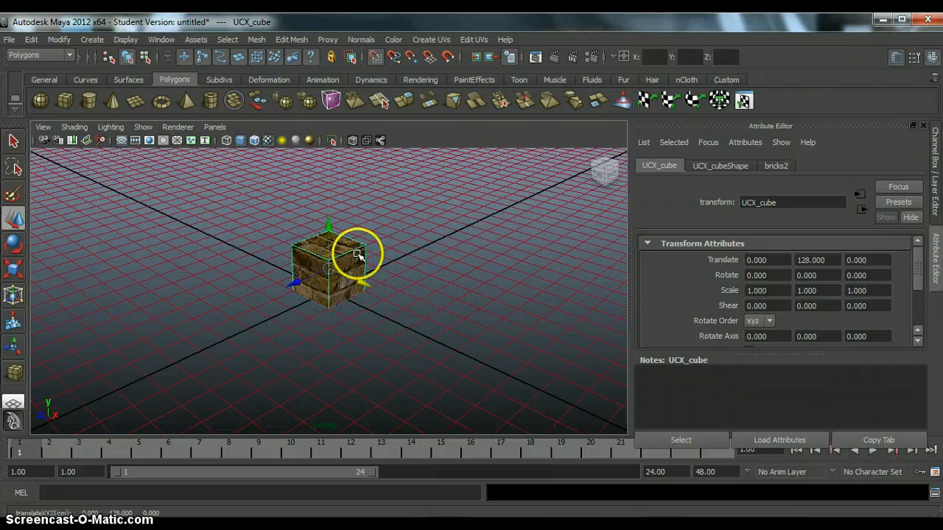
left_click(420, 232)
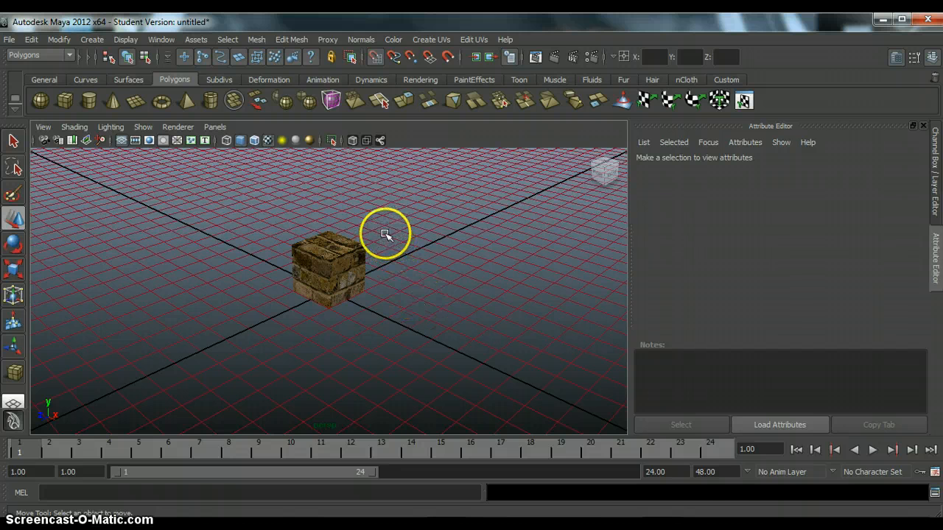
left_click(375, 56)
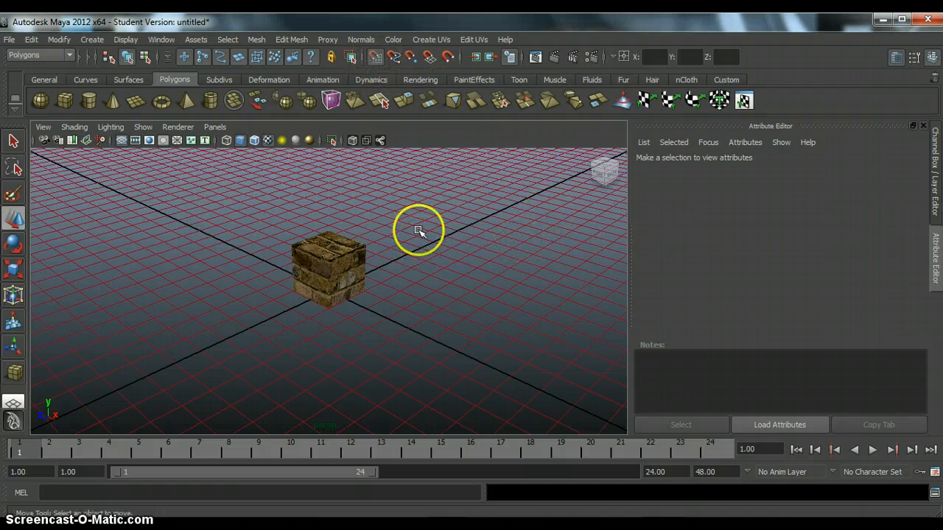
Step: Export the whole scene as an FBX file named cube1 into the experiment1 scenes folder
left_click(8, 41)
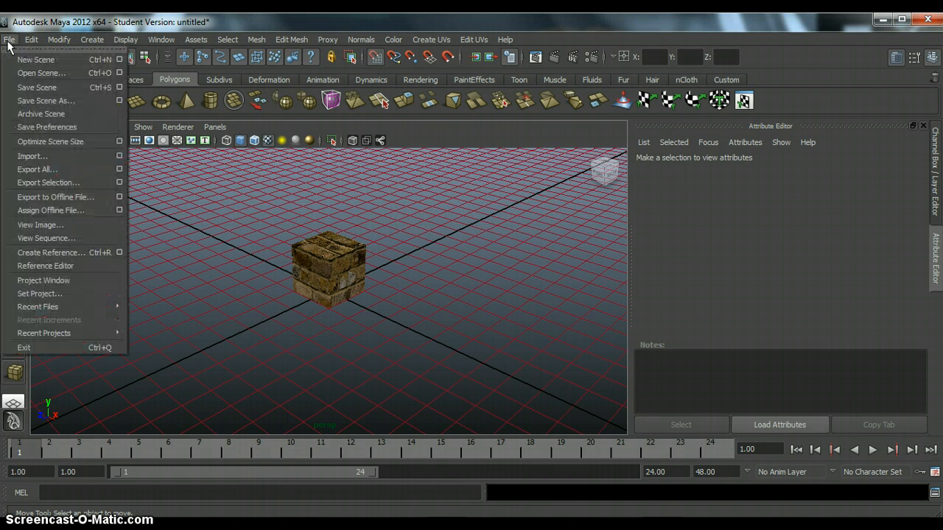
left_click(44, 170)
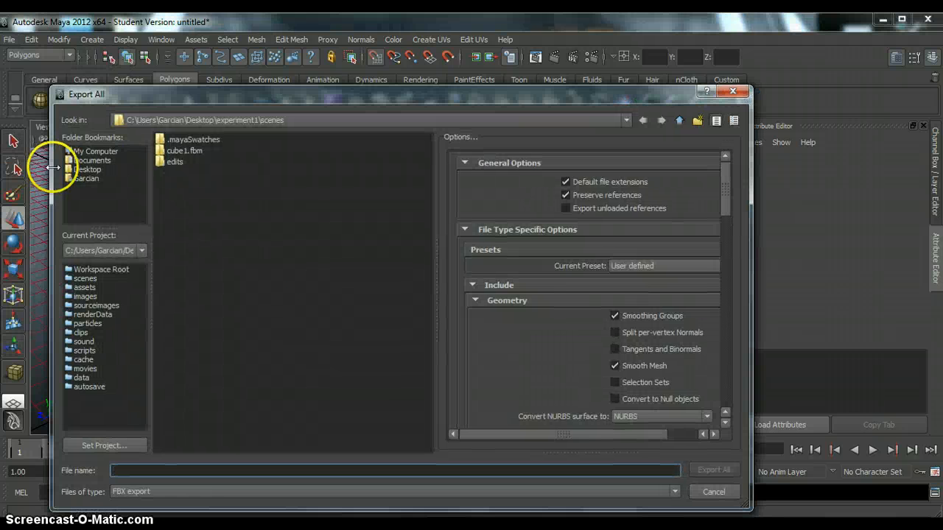
left_click_drag(274, 90, 285, 30)
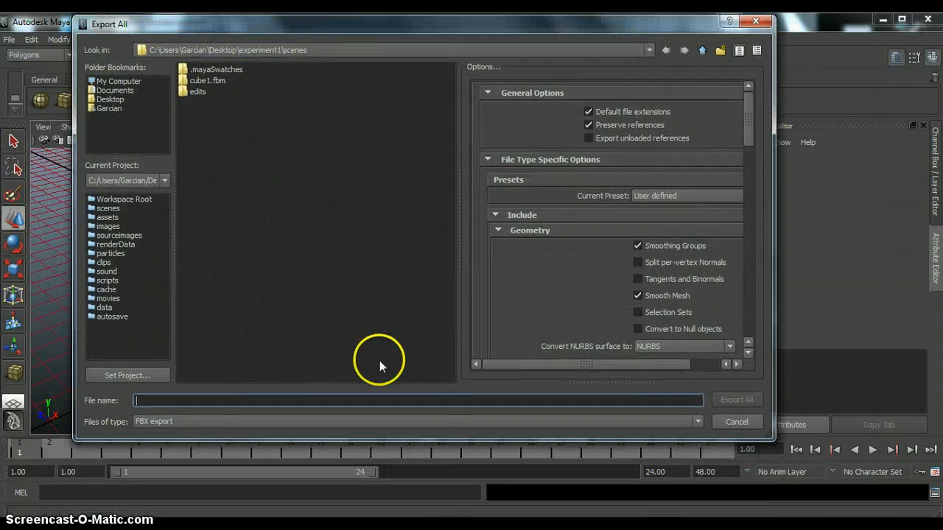
type("cu")
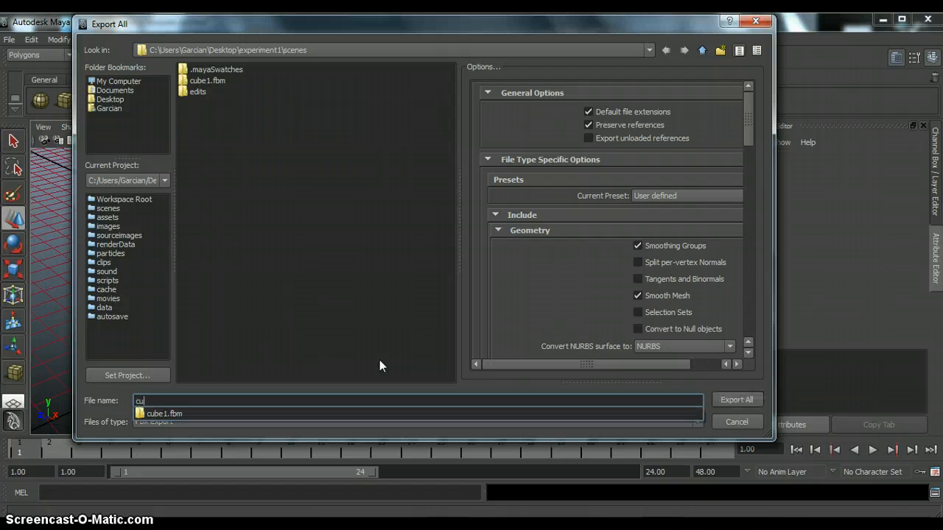
type("be2")
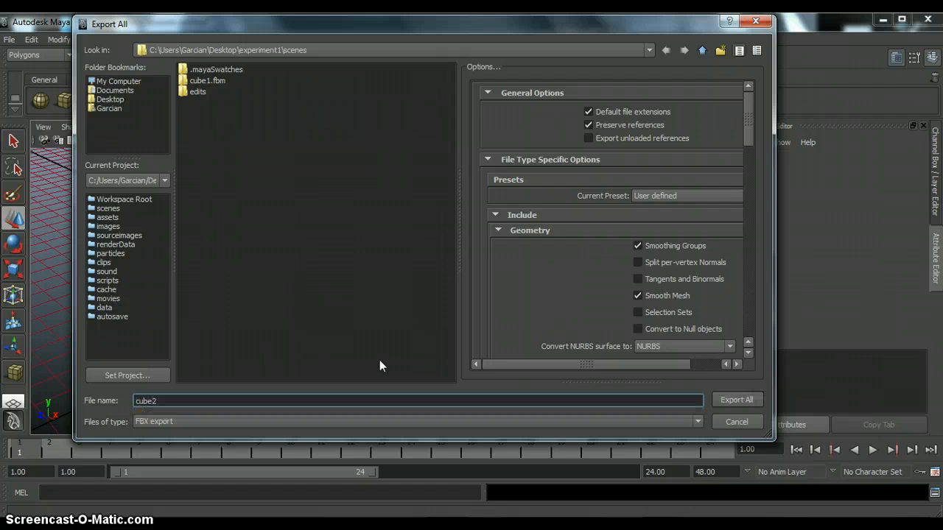
key("BackSpace")
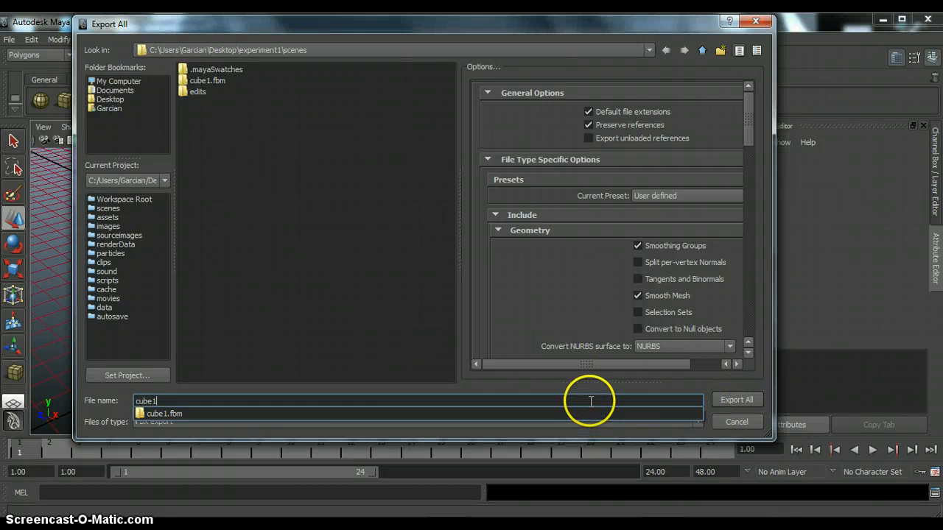
left_click(351, 427)
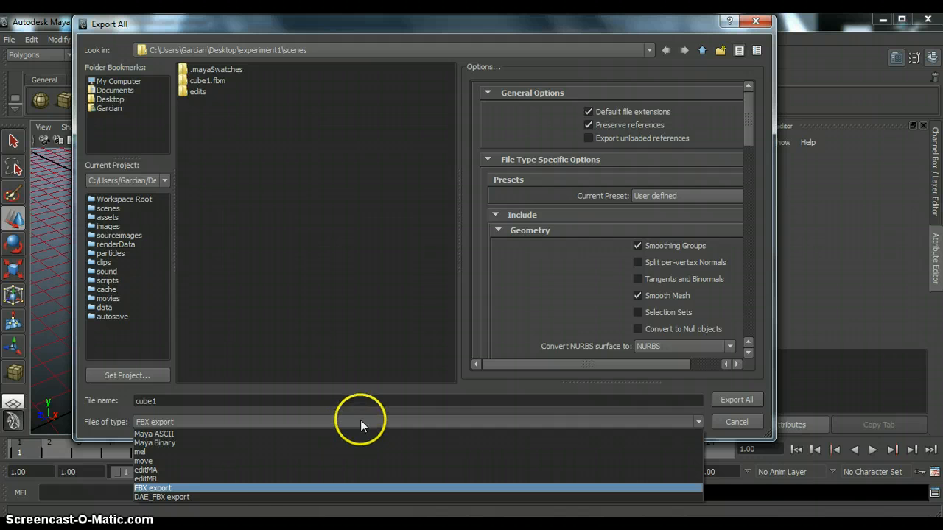
left_click(243, 487)
left_click(739, 401)
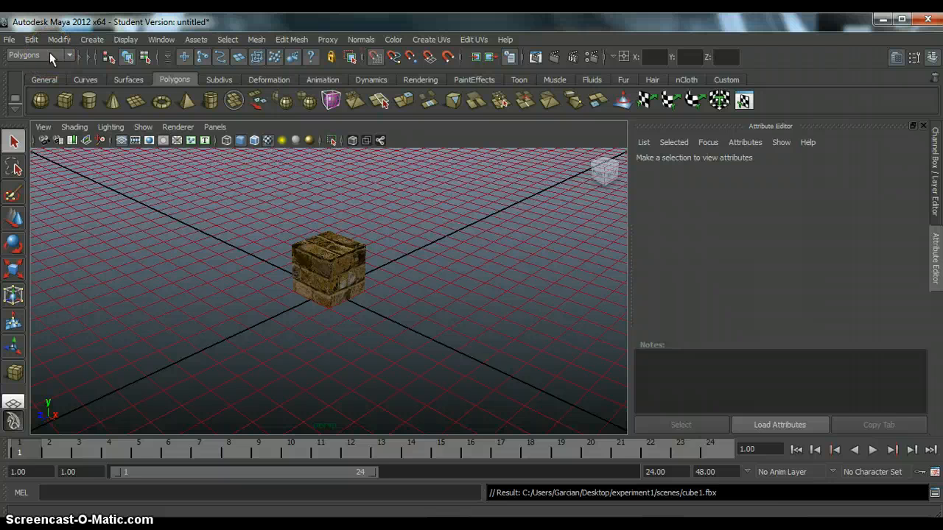
Step: Check the Loaded and Auto load settings of the fbxmaya.mll plug-in in the Plug-in Manager
left_click(175, 41)
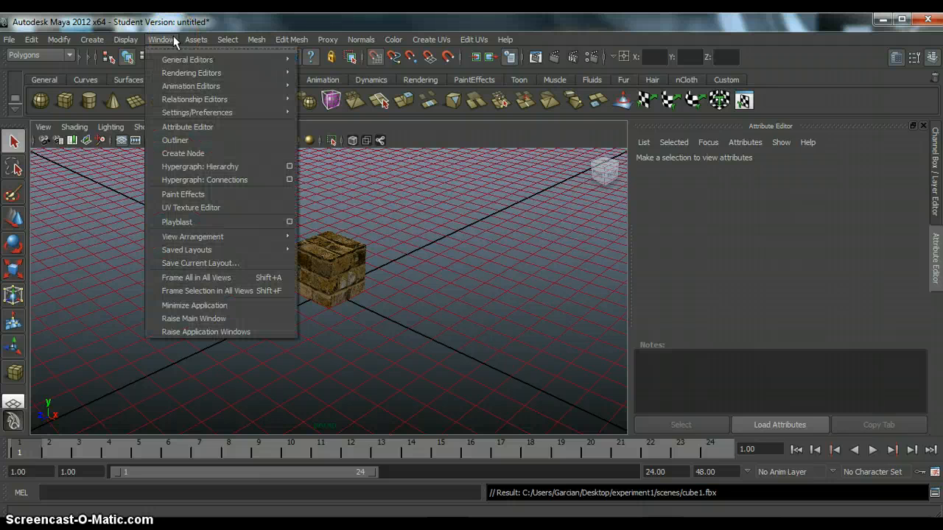
mouse_move(184, 113)
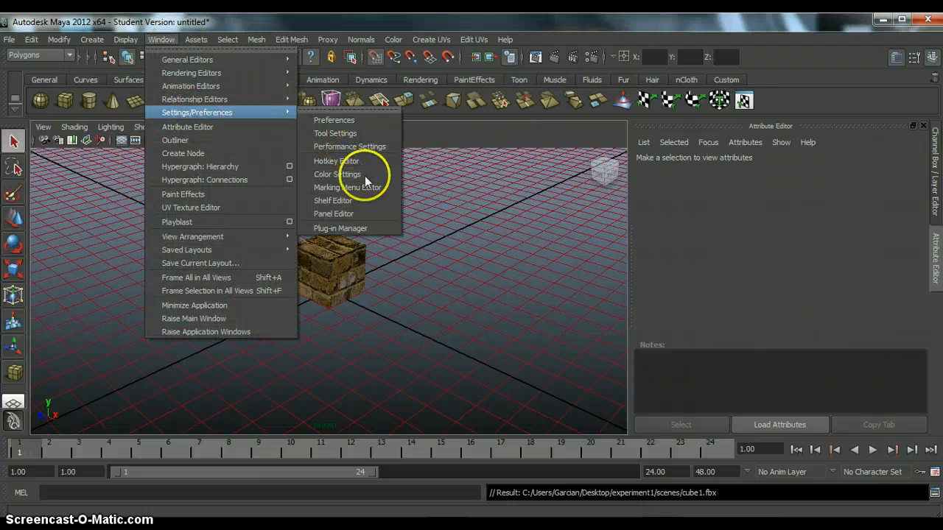
left_click(345, 229)
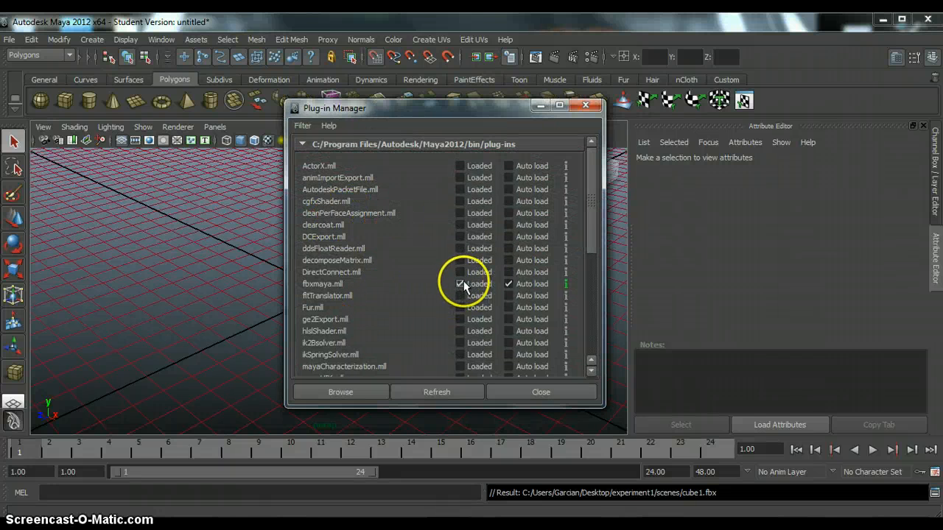
left_click(544, 390)
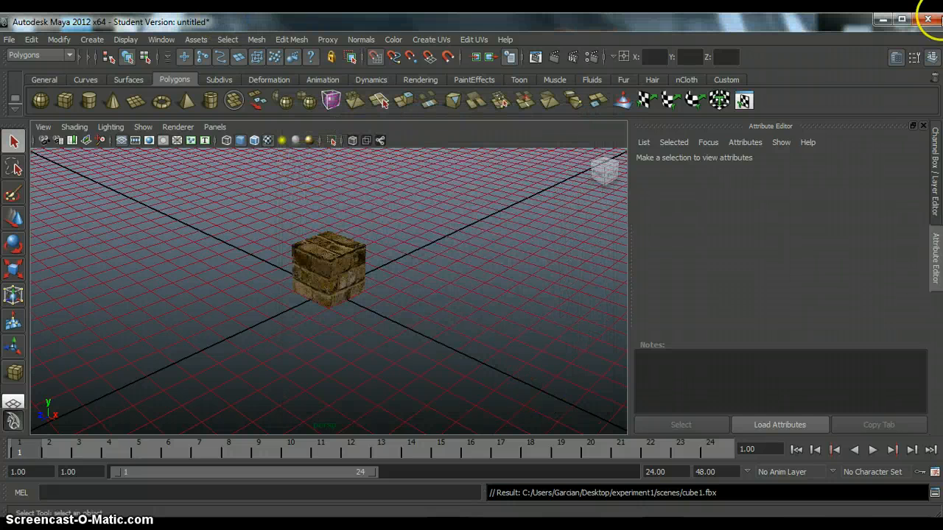
Step: Switch to the desktop and check the experiment1 scenes folder for the exported cube1 FBX file
left_click(884, 23)
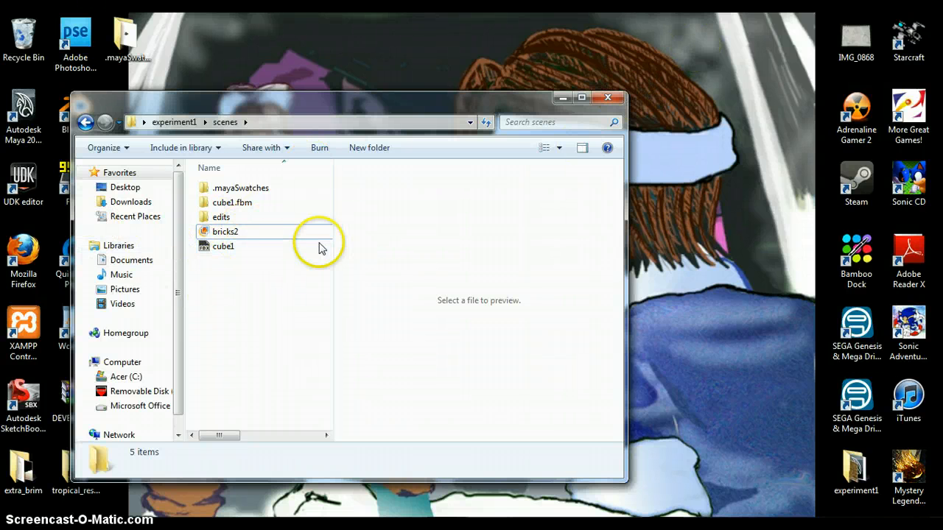
left_click(234, 247)
left_click(609, 98)
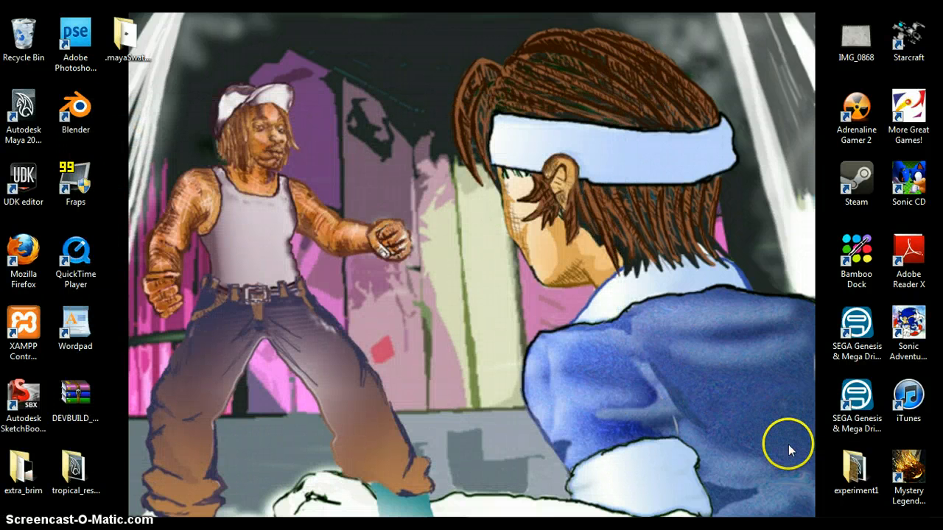
Step: Launch the UDK editor and choose the cube1 FBX file from the desktop's experiment1 scenes folder for import into the Content Browser
left_click(25, 193)
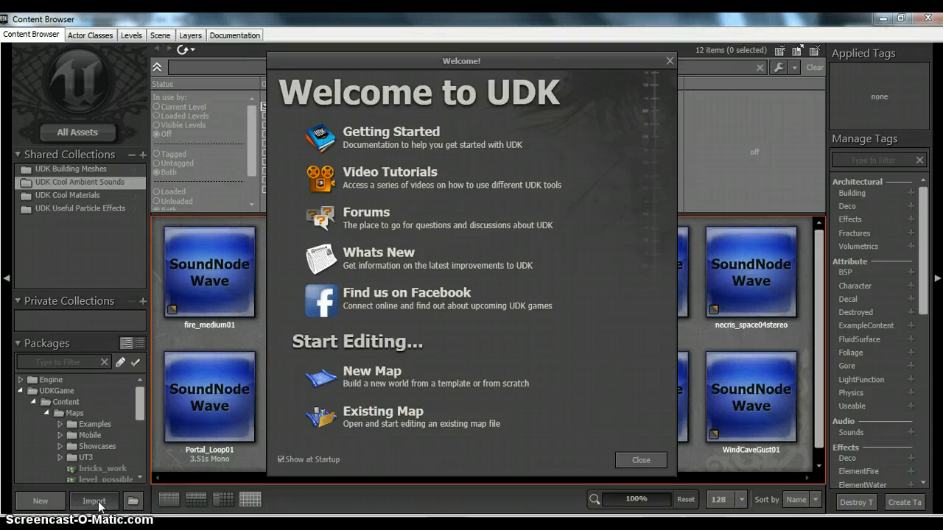
left_click(95, 505)
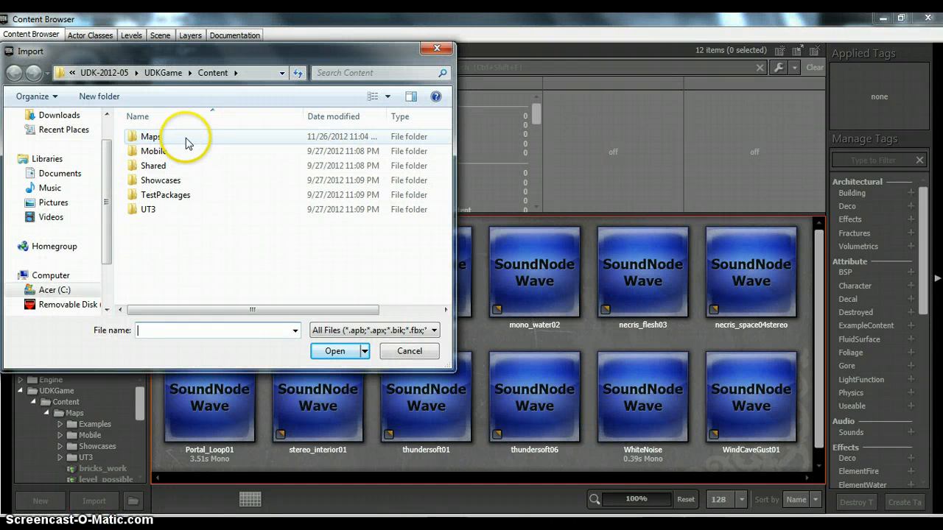
left_click_drag(108, 195, 106, 158)
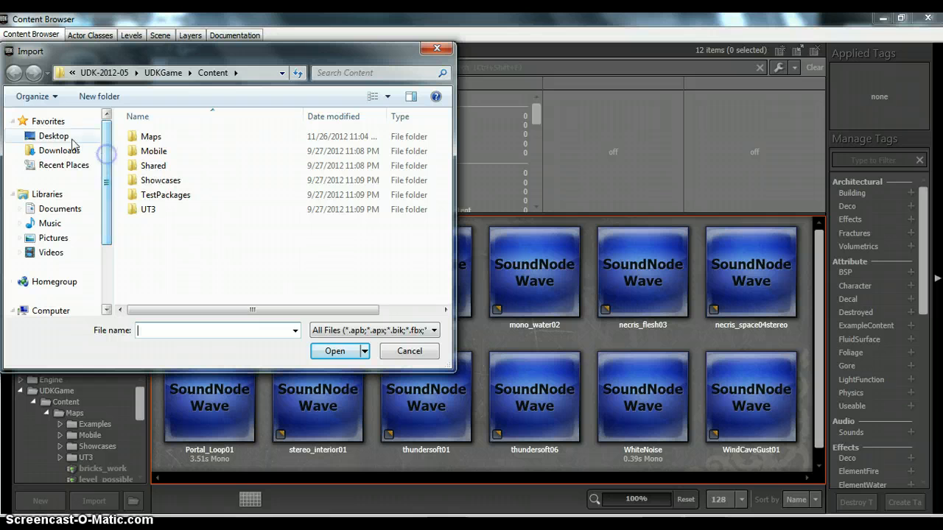
left_click(66, 137)
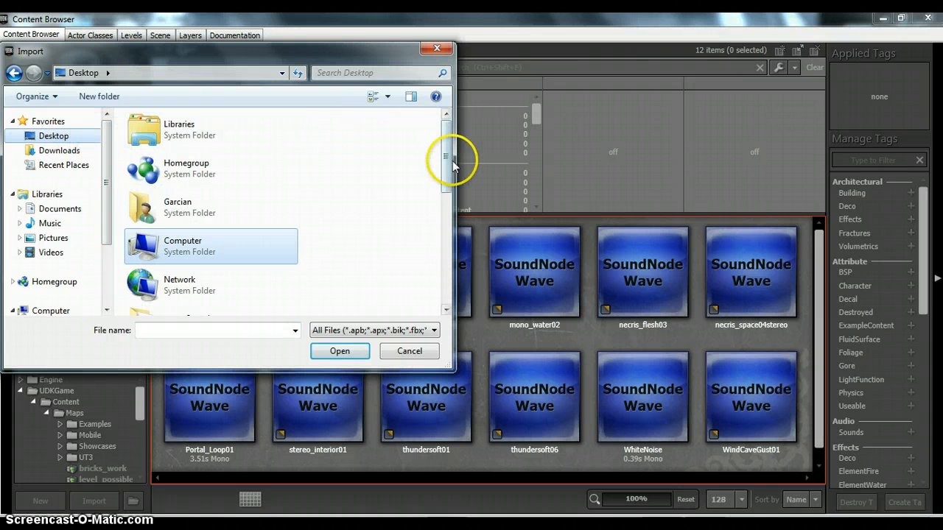
left_click_drag(447, 157, 442, 214)
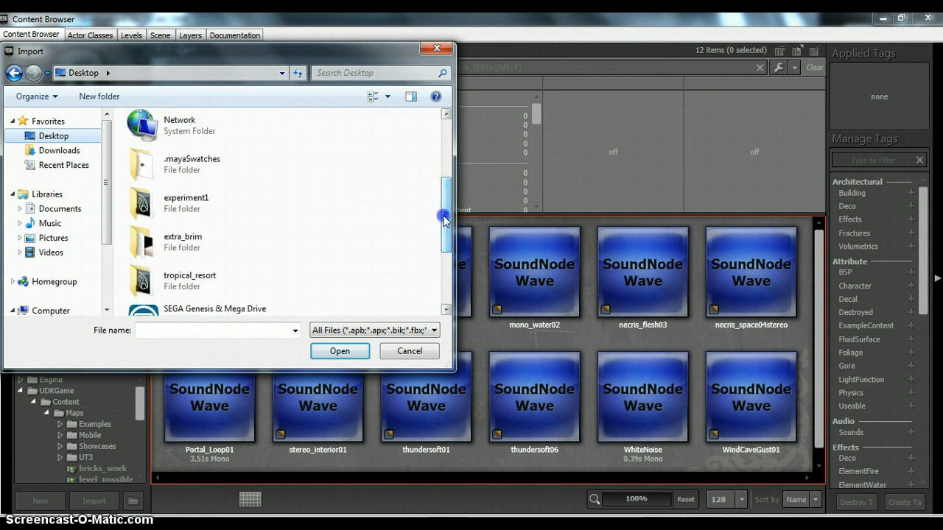
double_click(188, 211)
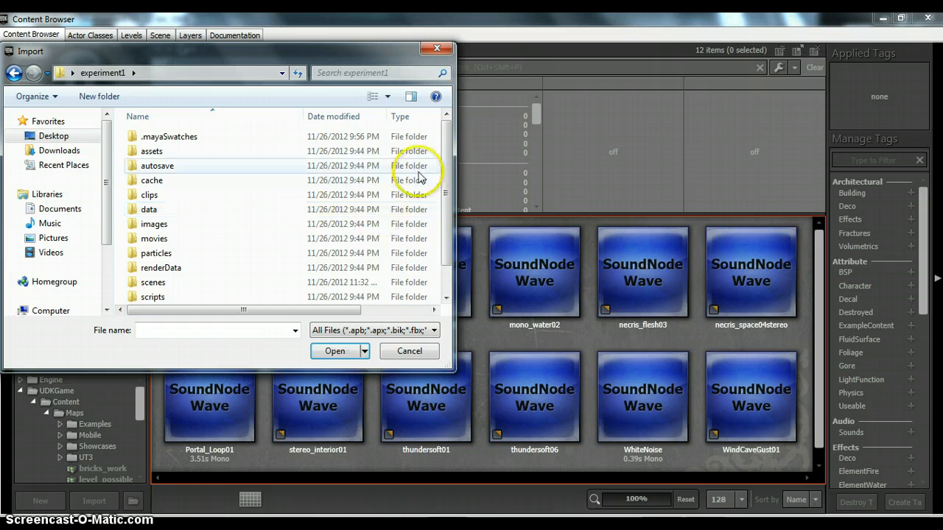
left_click_drag(446, 199, 412, 246)
double_click(204, 254)
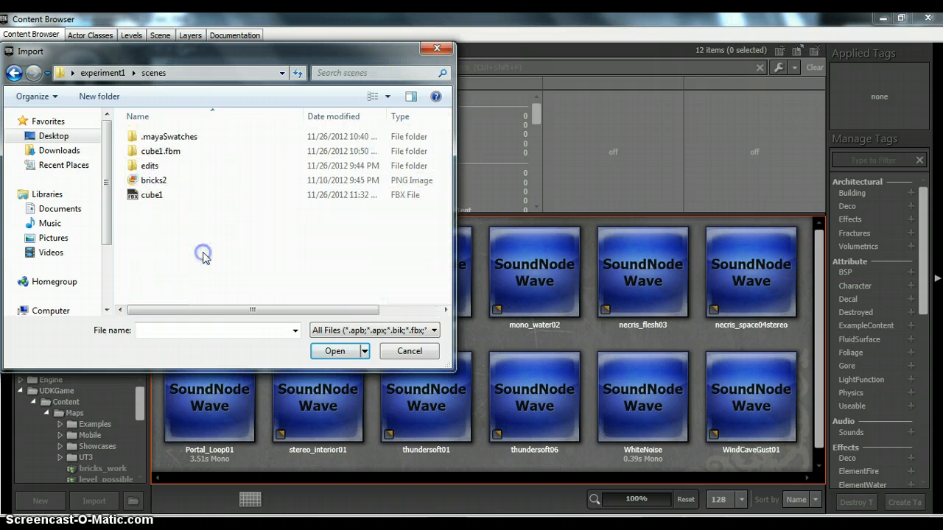
left_click(183, 195)
left_click(362, 352)
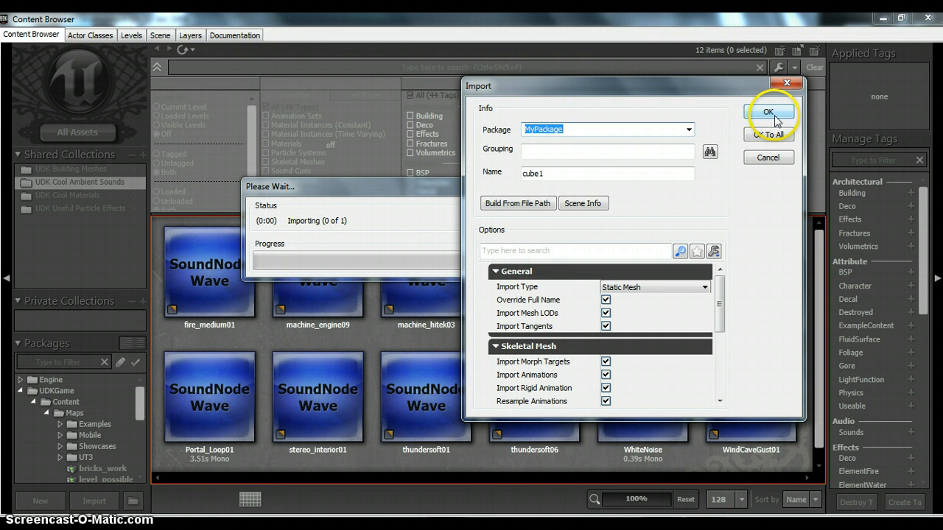
Step: Disable importing morph targets, animations and rigid animation, as well as animation resampling, for the cube1 import
mouse_move(722, 293)
left_mouse_down()
mouse_move(713, 372)
mouse_move(718, 281)
left_mouse_up()
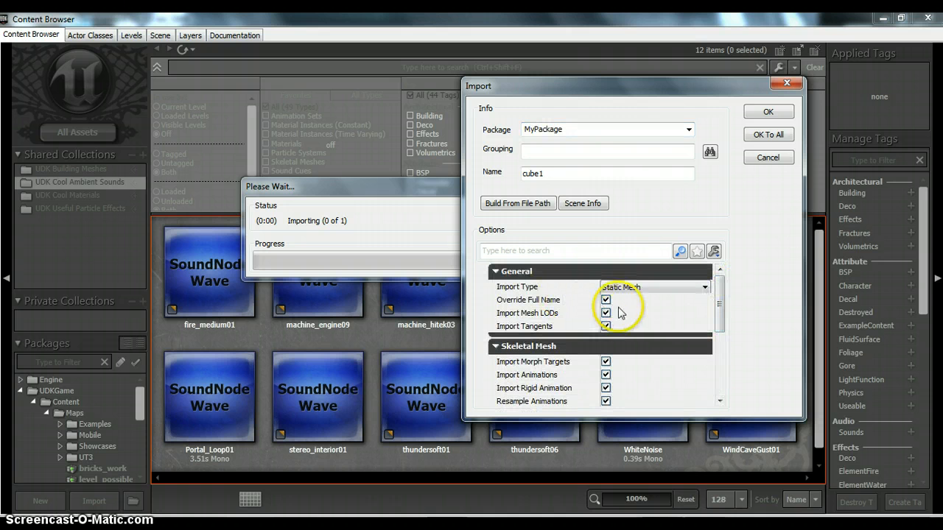
scroll(721, 316, "down", 3)
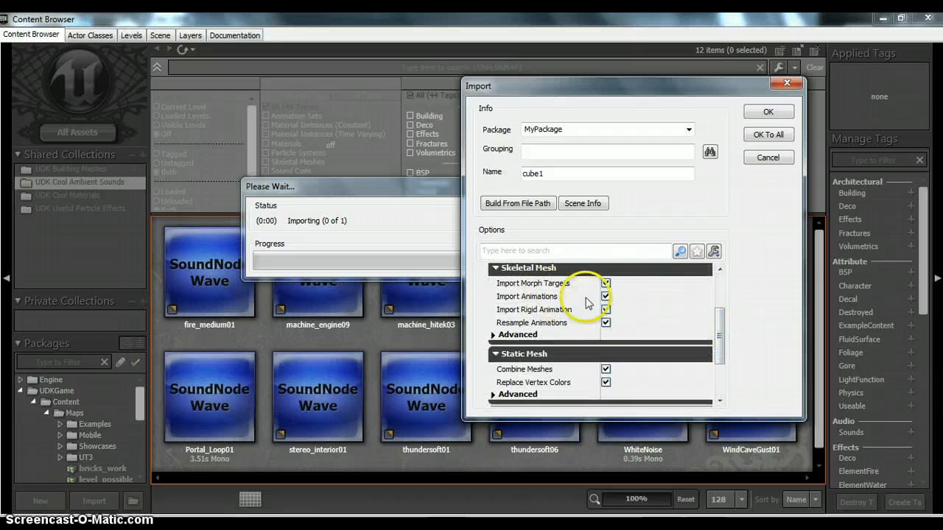
left_click(606, 283)
left_click(605, 297)
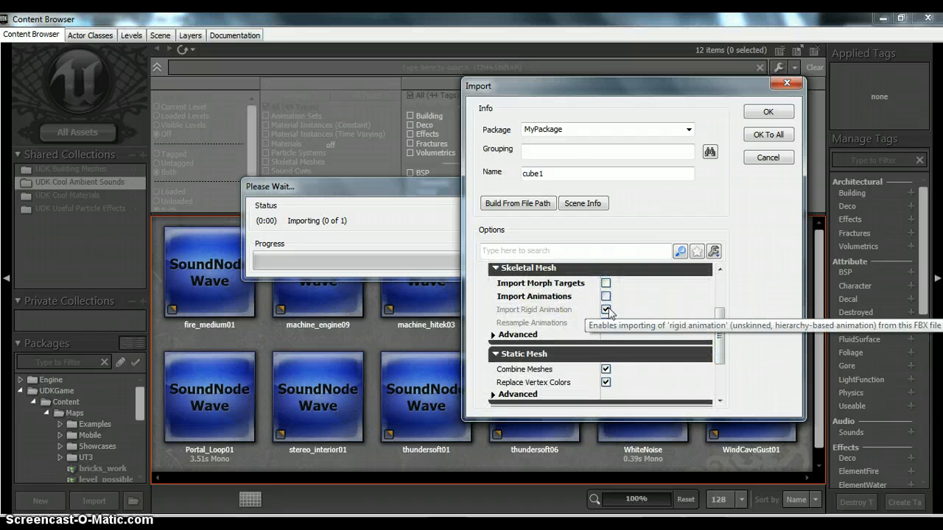
scroll(722, 377, "down", 2)
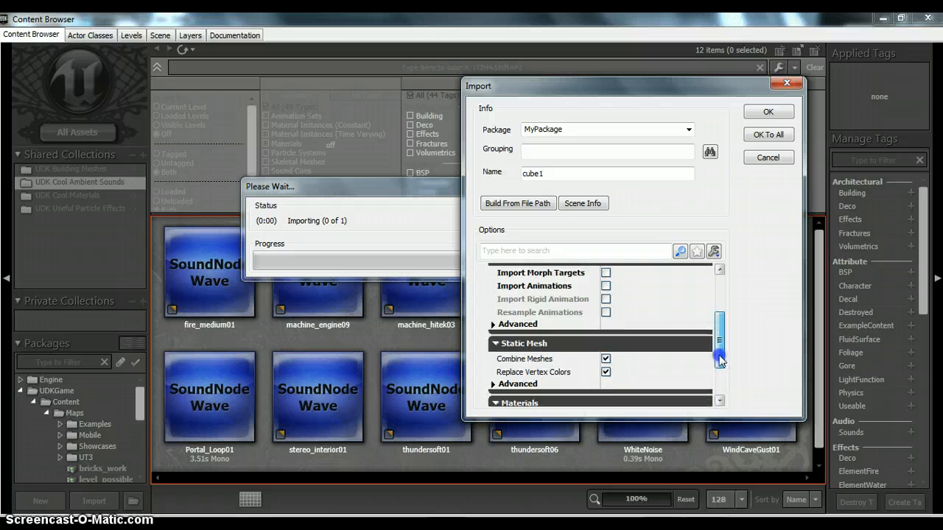
Step: Import cube1 into MyPackage as a static mesh with materials and textures, fully loading the package and accepting the FBX version mismatch
left_click_drag(722, 378, 722, 376)
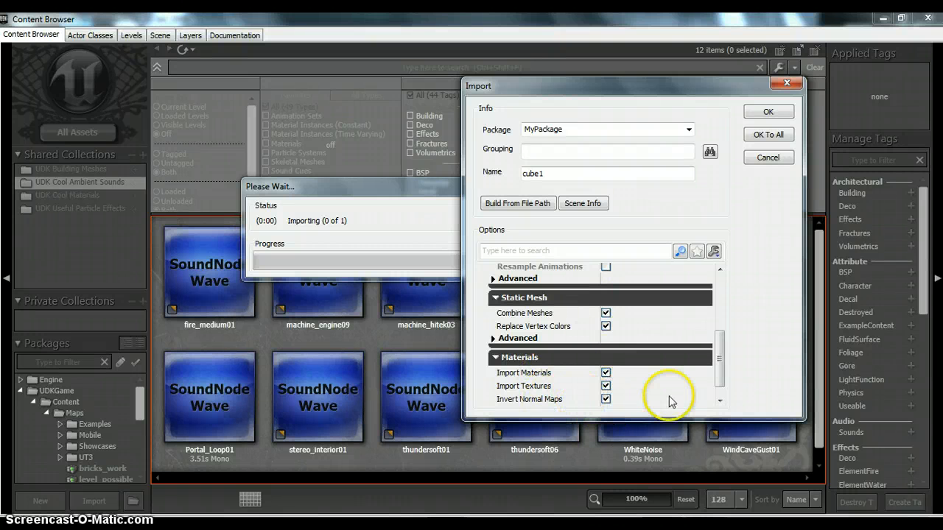
scroll(715, 347, "down", 1)
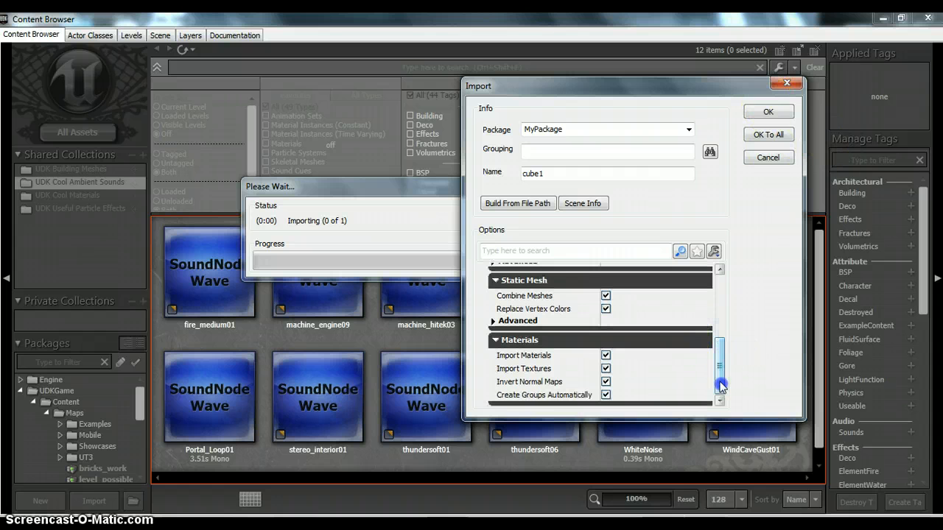
left_click(768, 112)
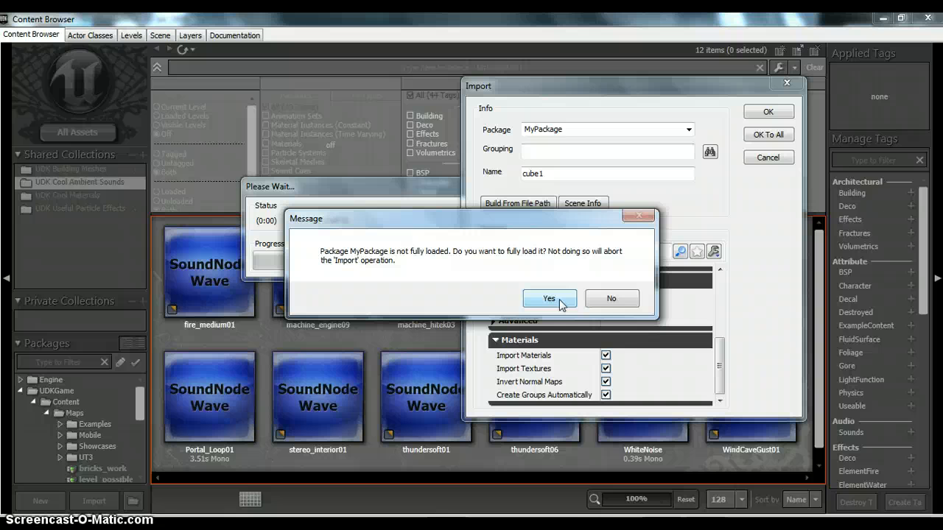
left_click(560, 300)
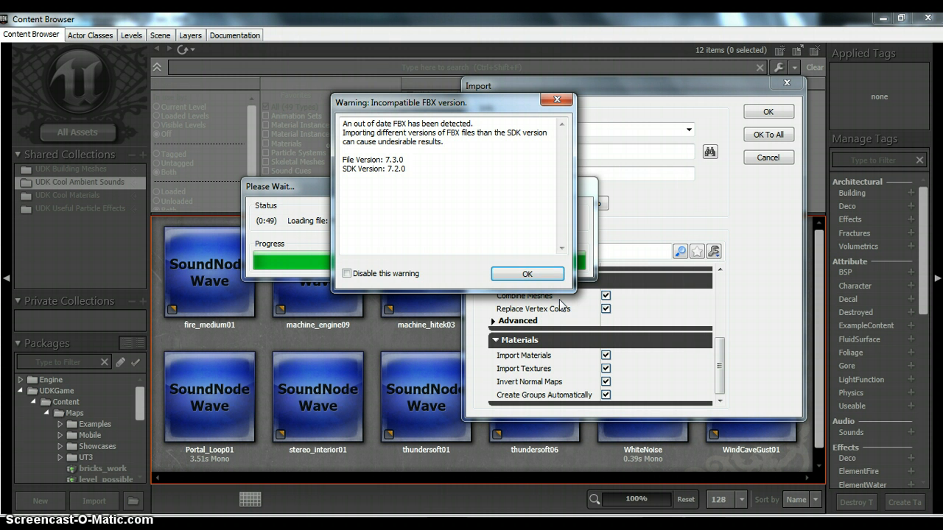
left_click(526, 273)
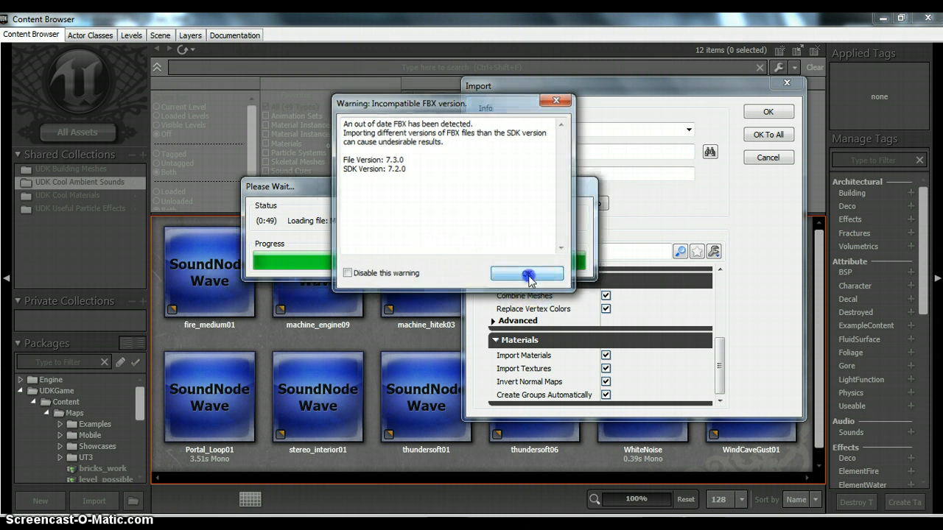
Step: Accept importing the non-power-of-two brick texture to finish the cube1 static mesh import
left_click(545, 299)
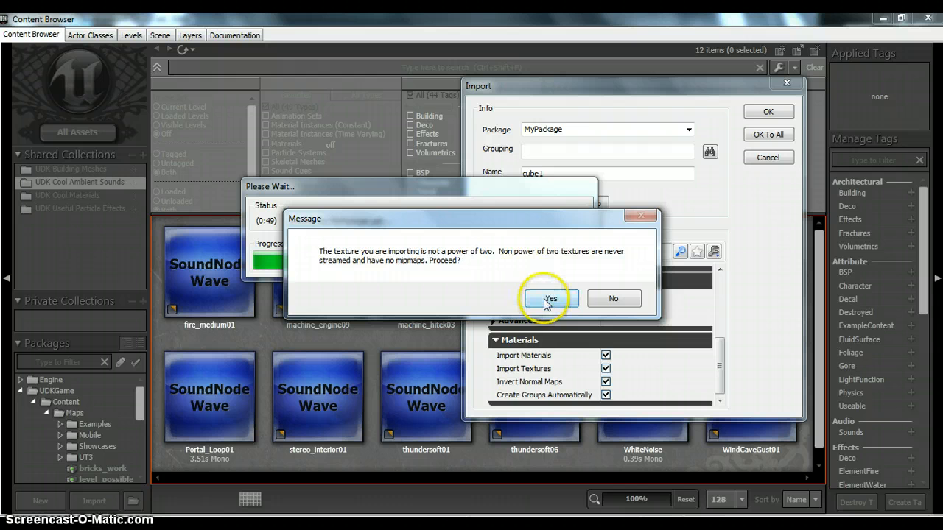
left_click(545, 299)
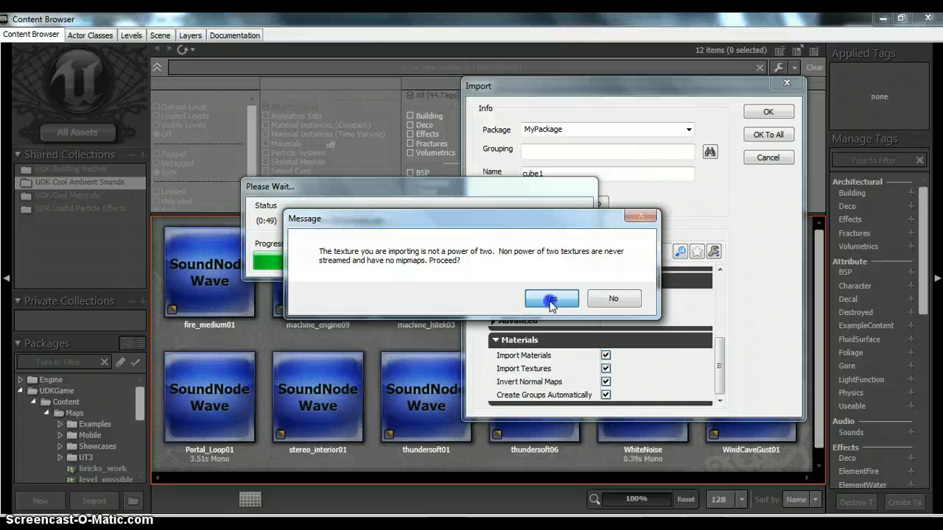
left_click(551, 301)
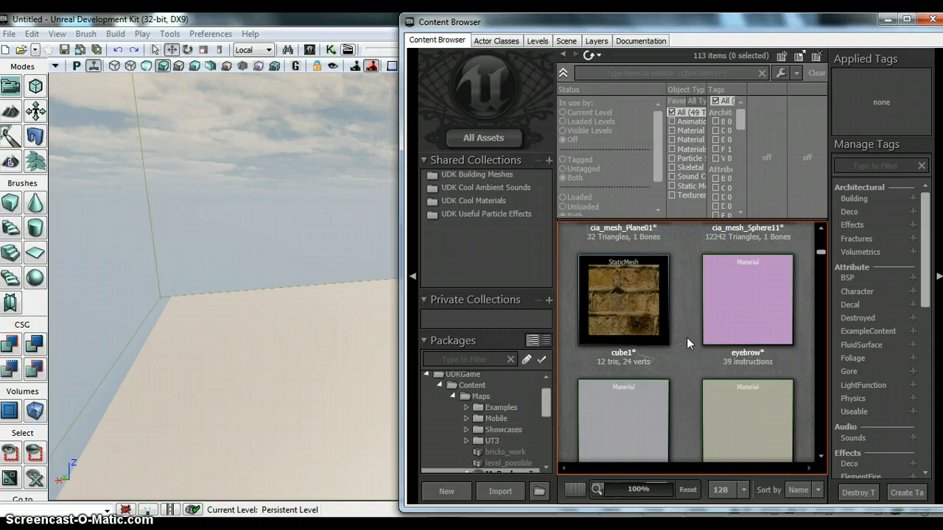
Step: Place the cube1 static mesh from MyPackage on the level's floor, near the corner of the room
left_click(605, 341)
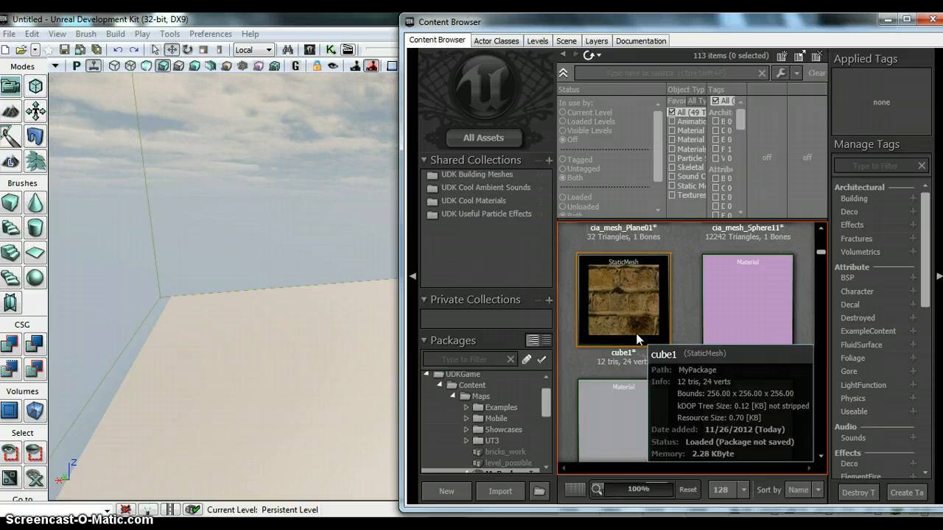
right_click(636, 336)
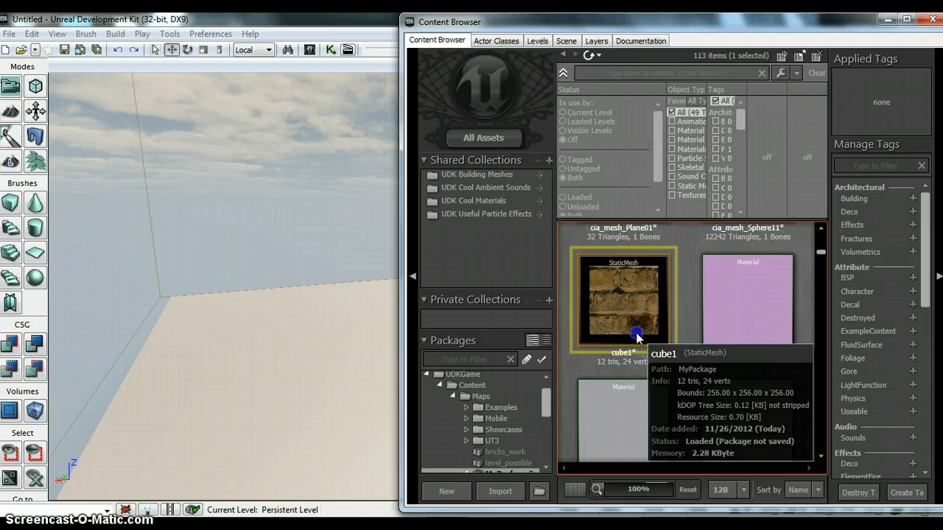
left_click_drag(636, 335, 244, 324)
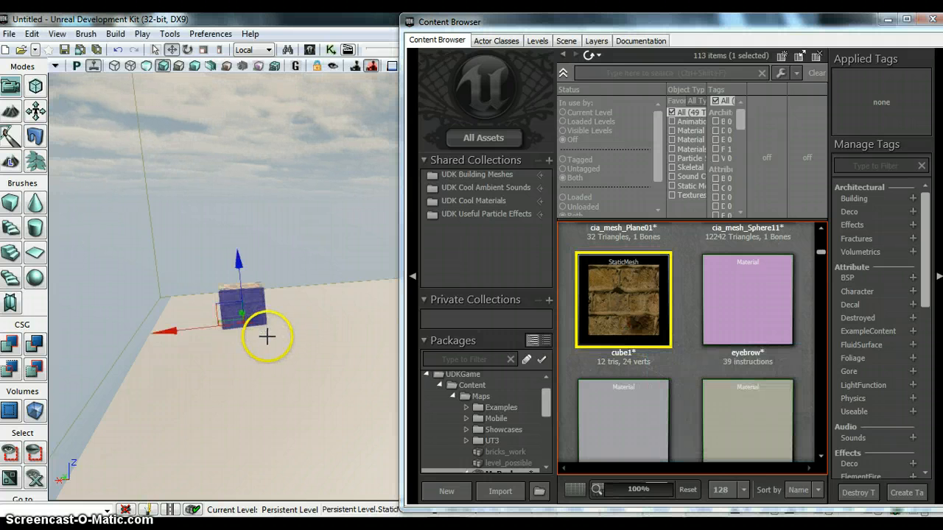
scroll(268, 337, "up", 5)
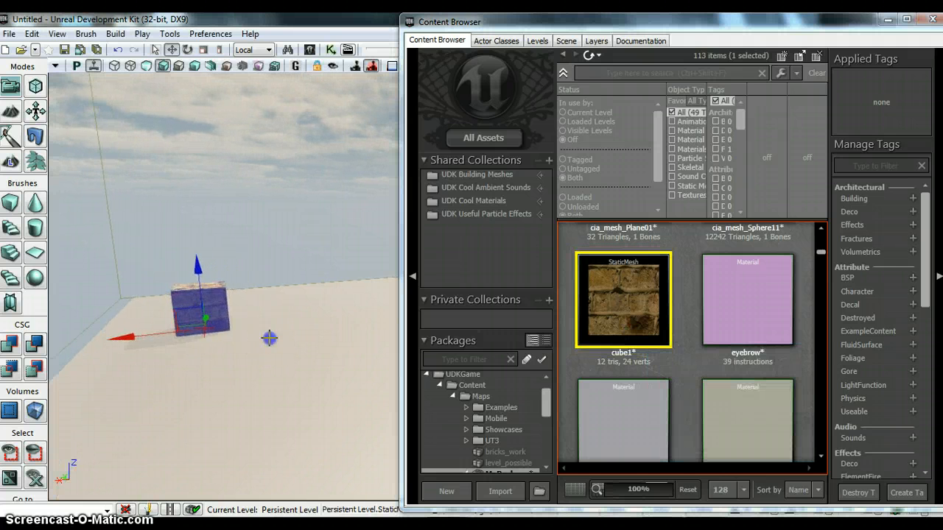
Step: Close the Content Browser and start playing the level from a spot on the floor beside the brick cube
left_click(270, 338)
left_click(926, 20)
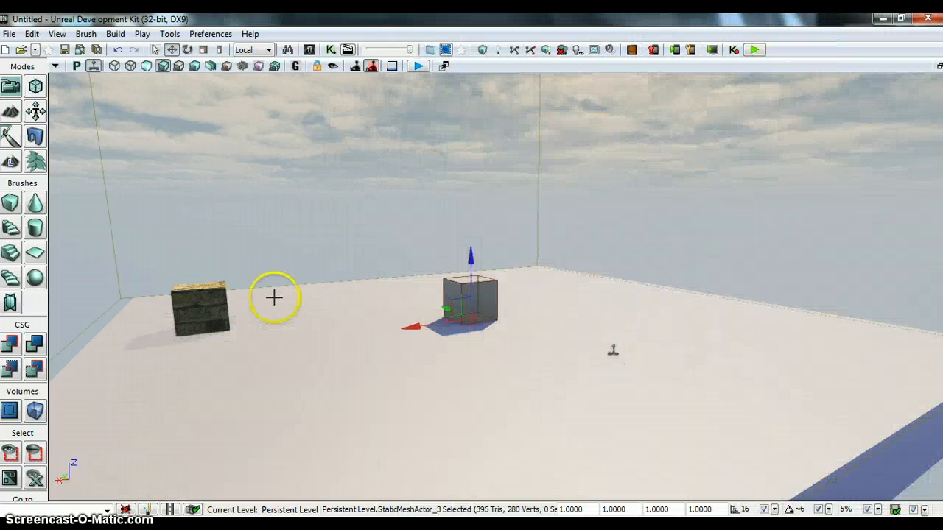
mouse_move(291, 356)
left_mouse_down()
mouse_move(364, 358)
mouse_move(317, 379)
mouse_move(326, 378)
mouse_move(305, 364)
left_mouse_up()
right_click(305, 364)
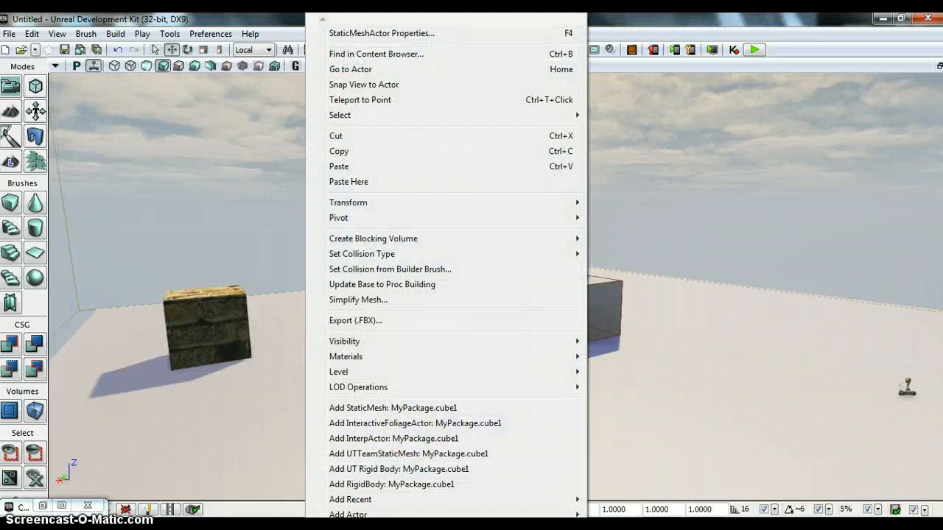
mouse_move(344, 524)
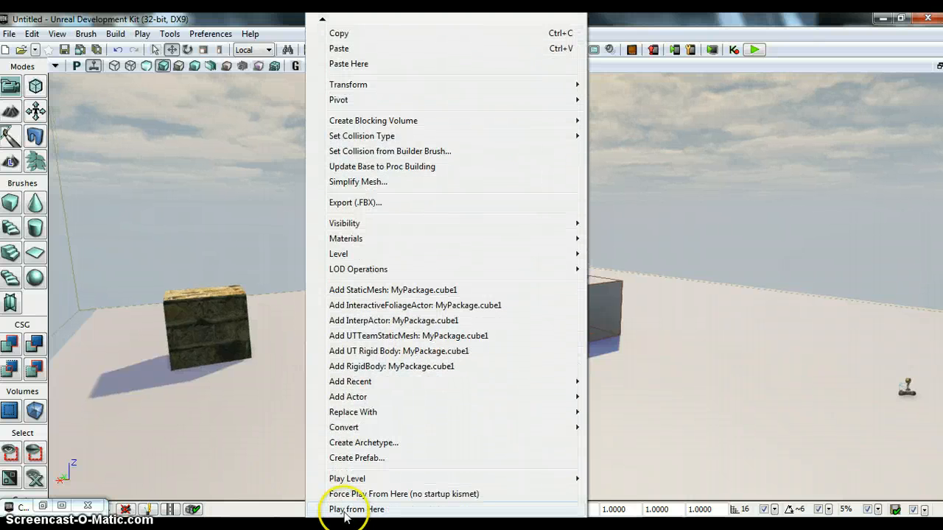
left_click(346, 509)
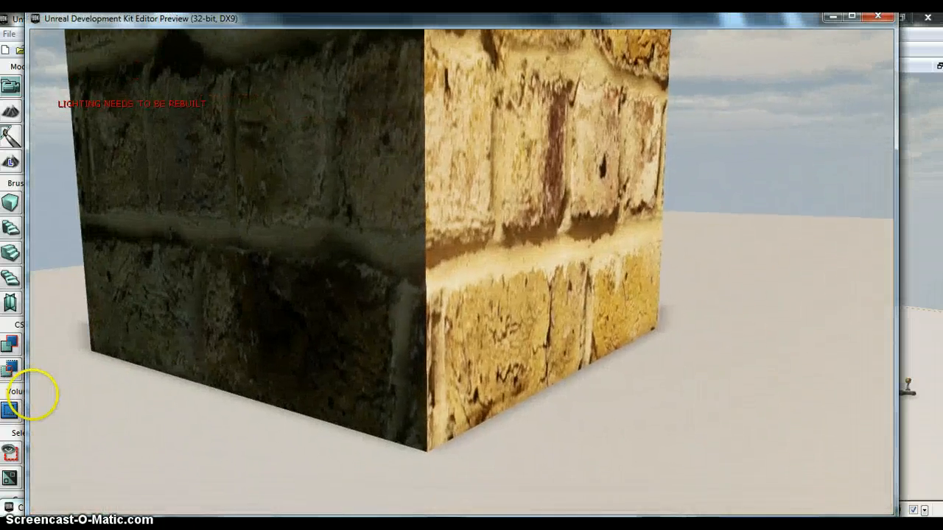
Step: Toggle collision rendering in the game preview with the console command show collision
key("Tab")
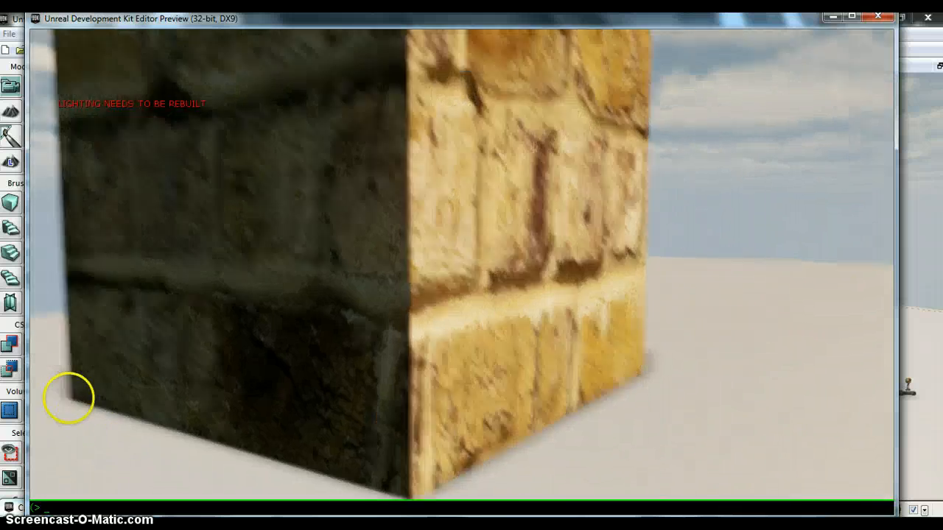
type("s")
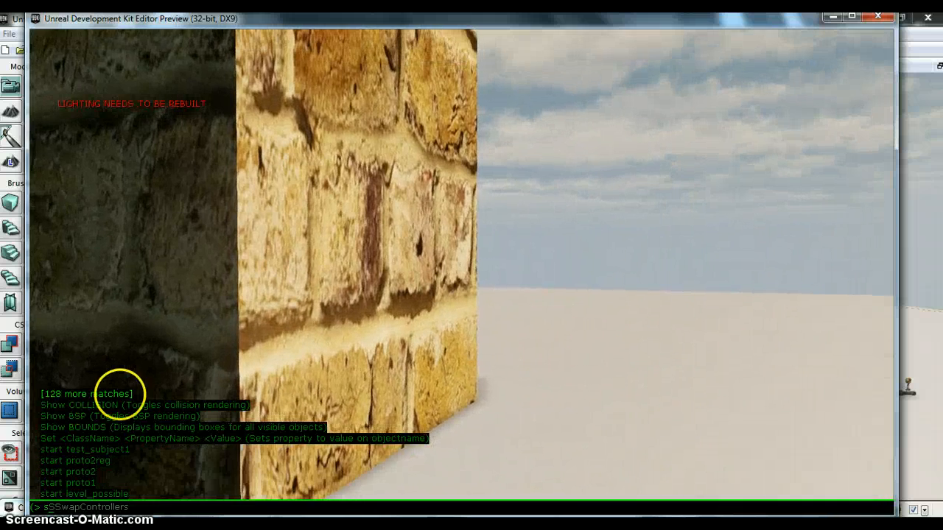
type("how ")
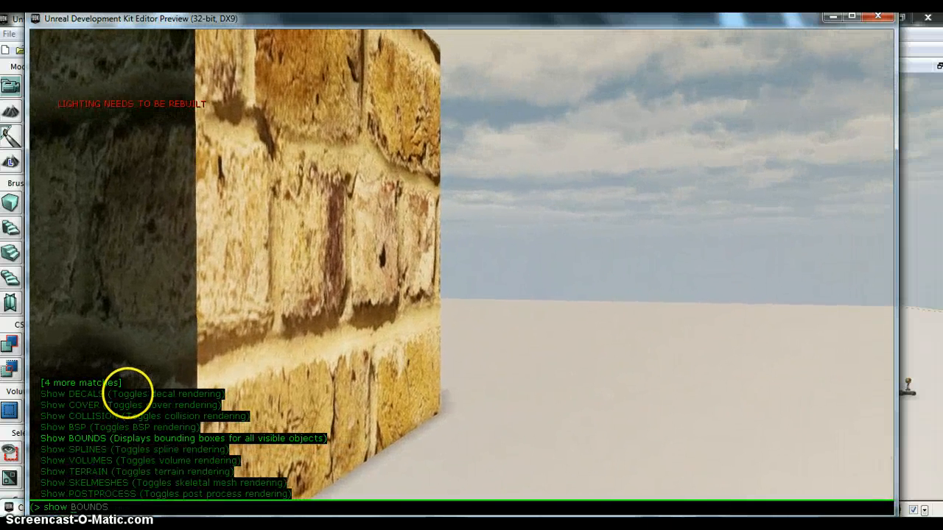
type("collision")
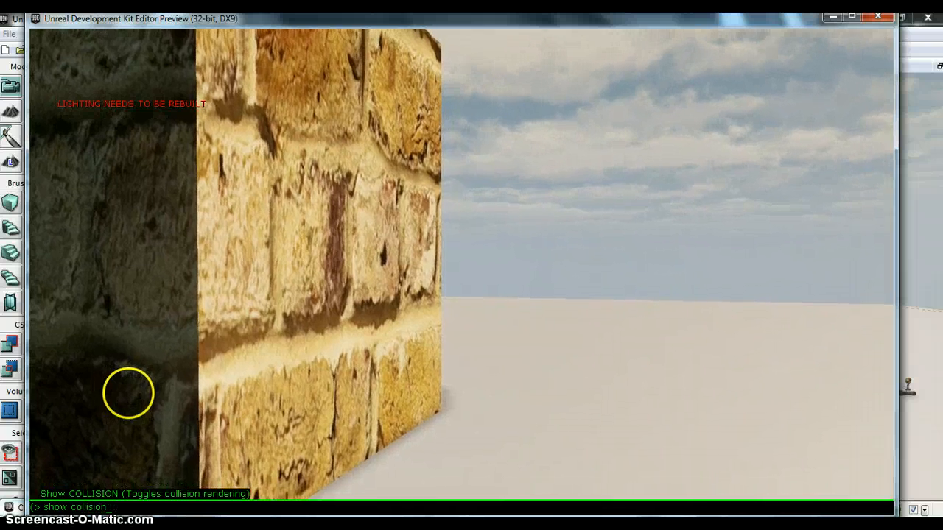
key("Return")
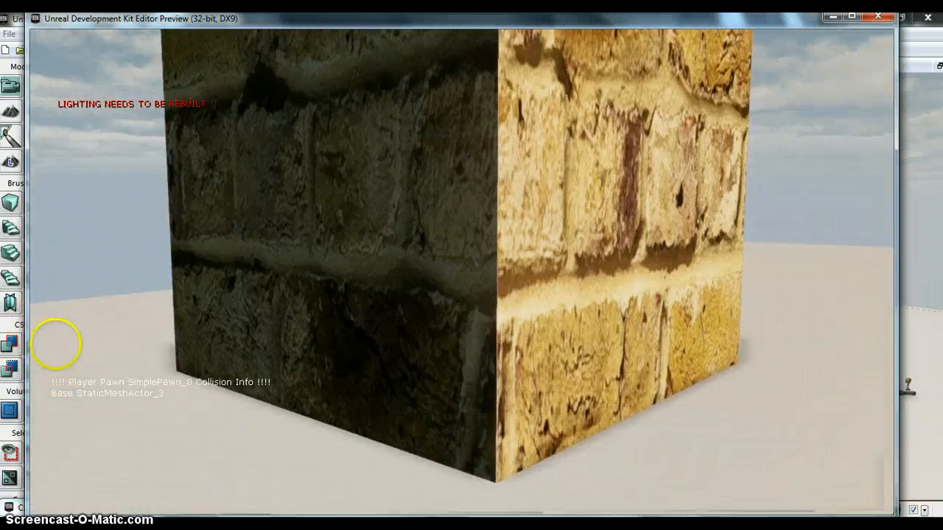
Step: Walk repeatedly up against the brick cube and back away from it to test its collision
key("w")
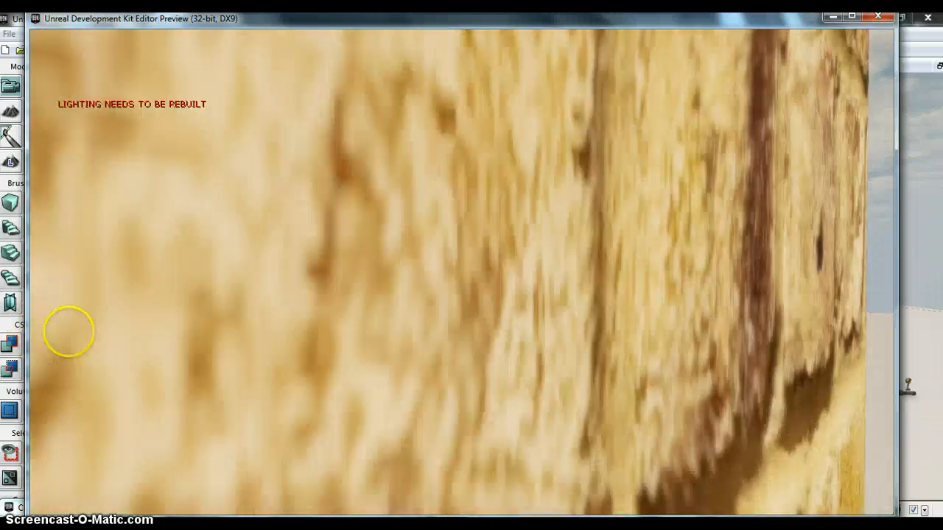
key("s")
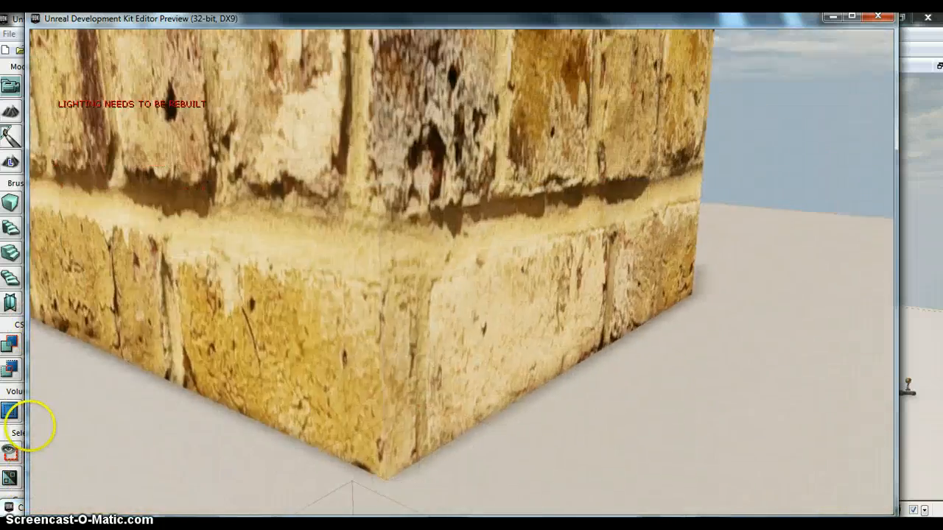
key("w")
key("s")
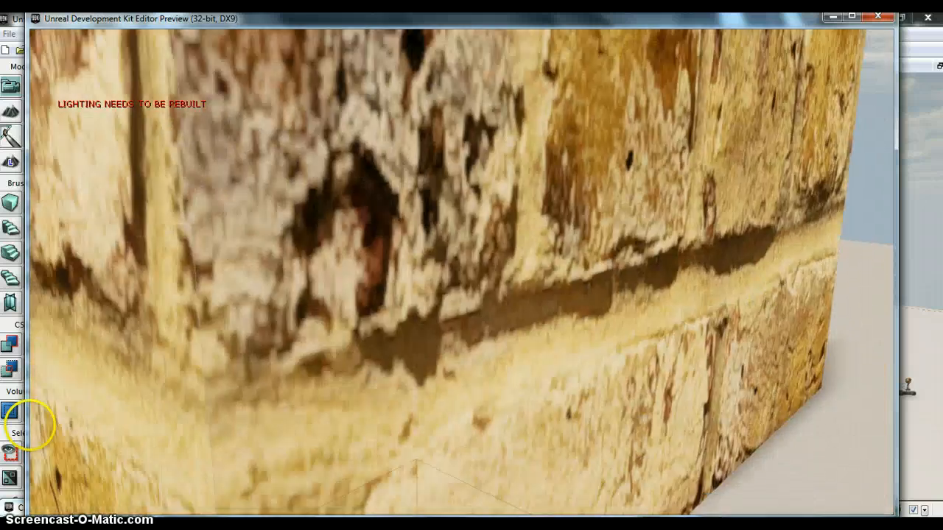
key("w")
key("s")
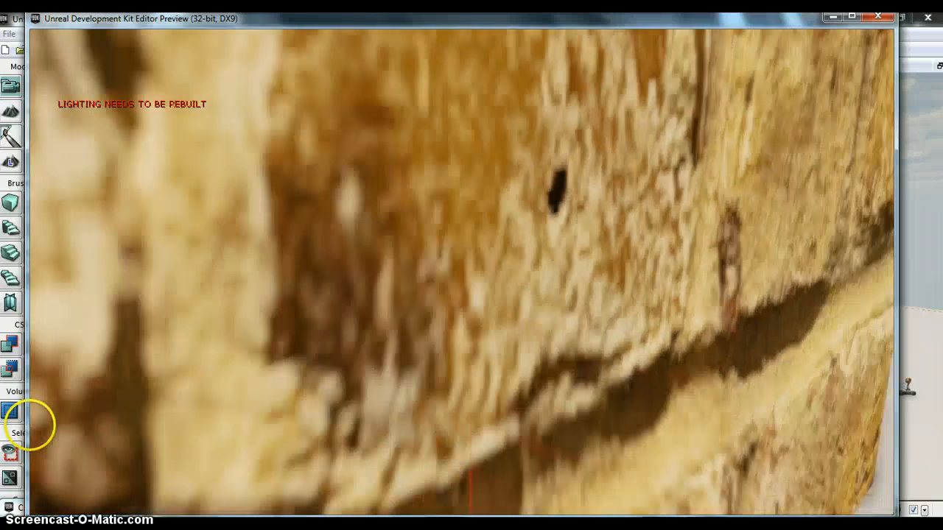
key("s")
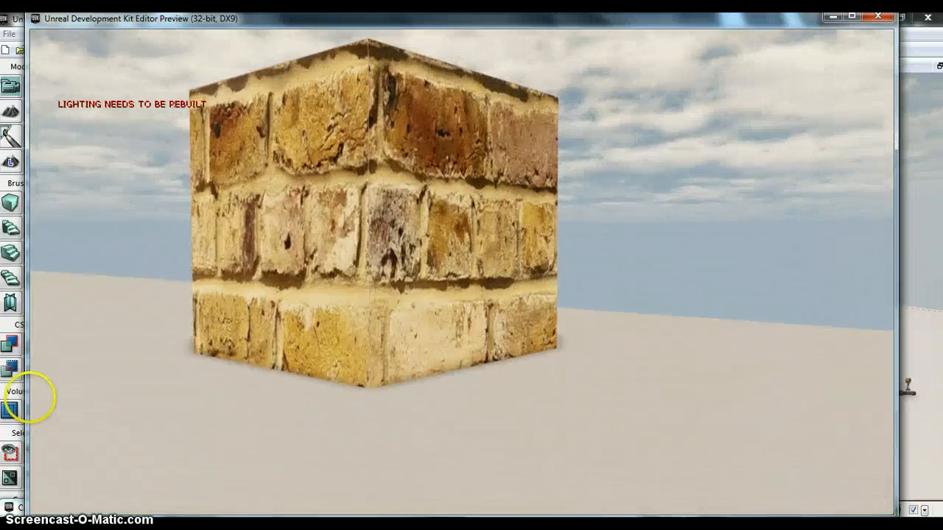